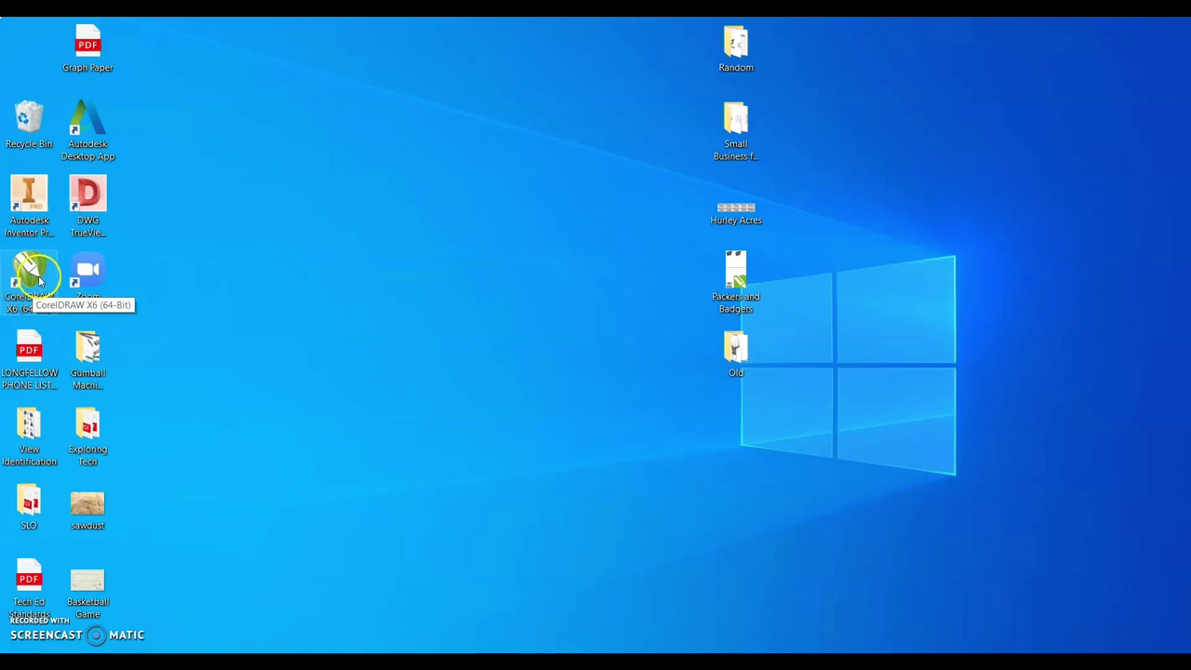
Step: Launch CorelDRAW X6 (64-Bit) from its desktop shortcut
{"action": "double_click", "coordinate": [42, 284]}
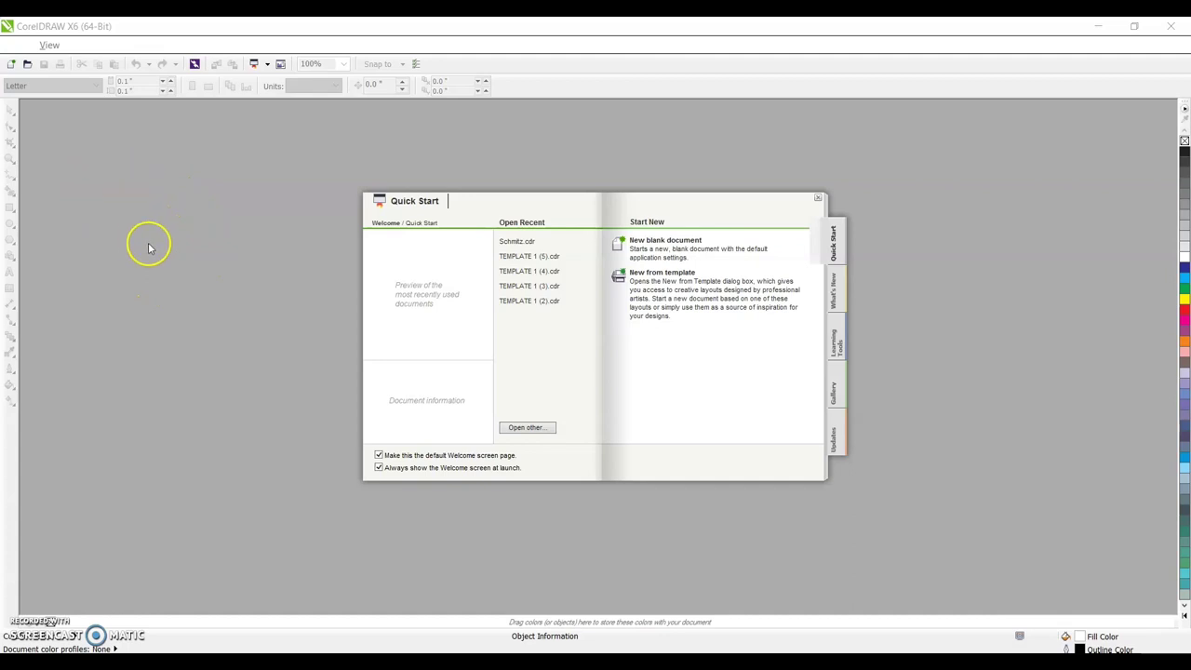
Step: Start a new blank document from Quick Start with a custom 24 × 12 inch page
{"action": "left_click", "coordinate": [673, 245]}
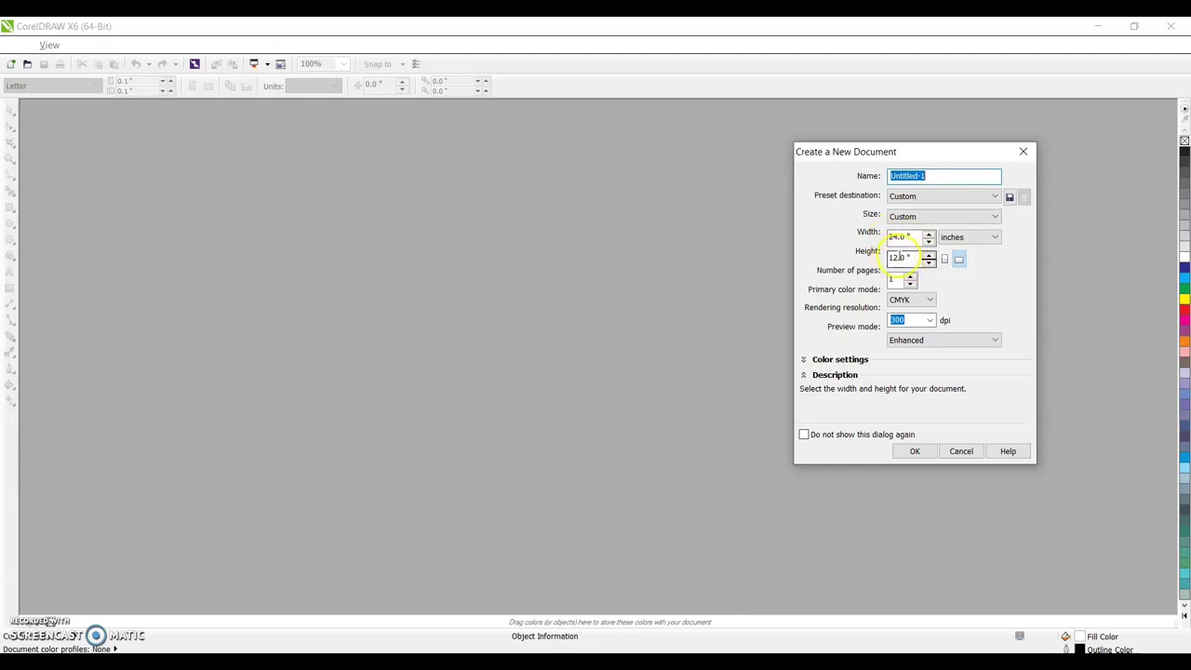
Step: Create the 24 × 12 inch document and draw a roughly 5-inch circle on the page's left
{"action": "left_click", "coordinate": [913, 451]}
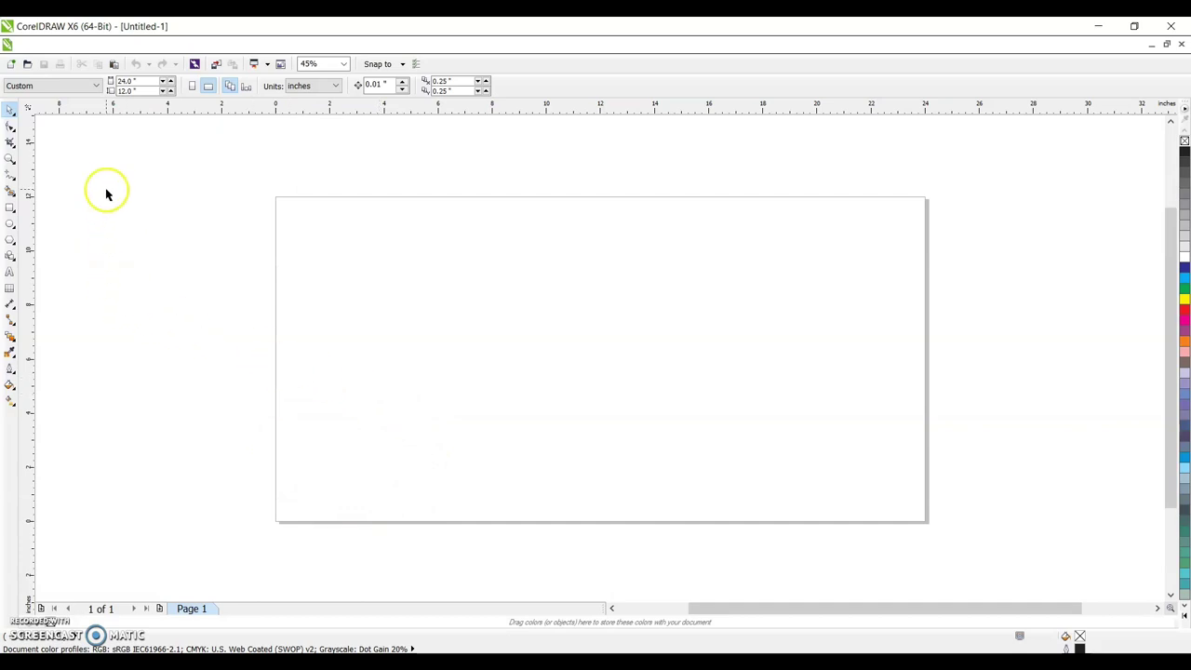
{"action": "left_click", "coordinate": [10, 223]}
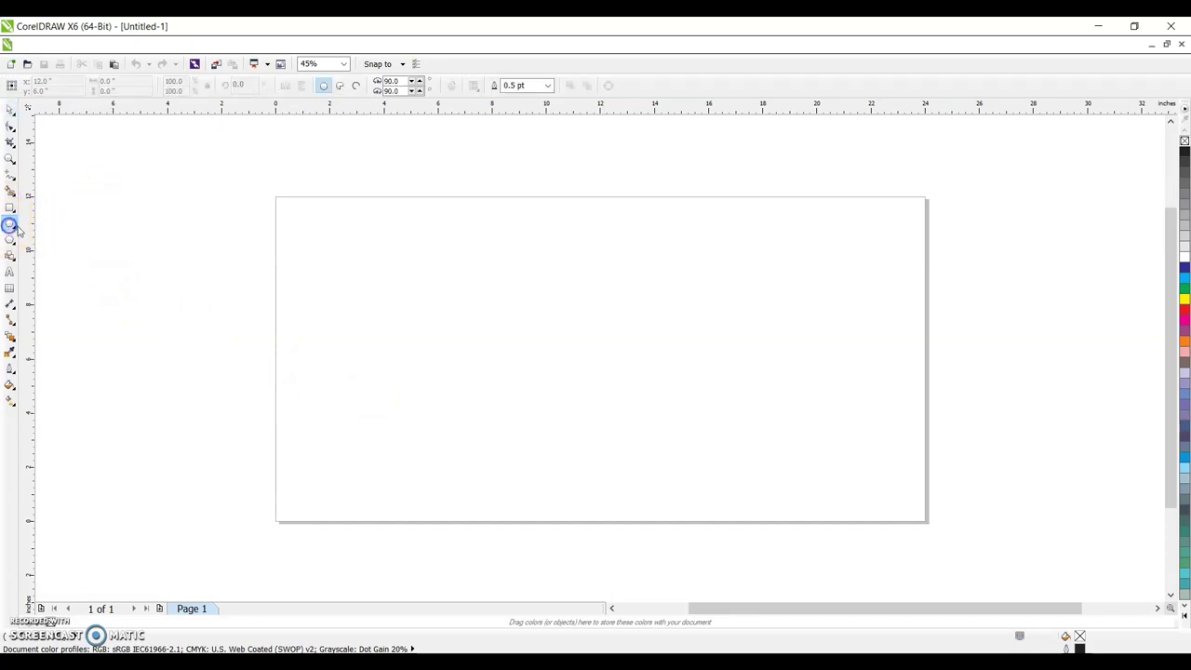
{"action": "mouse_move", "coordinate": [367, 276]}
{"action": "left_mouse_down"}
{"action": "mouse_move", "coordinate": [381, 330]}
{"action": "mouse_move", "coordinate": [508, 417]}
{"action": "left_mouse_up"}
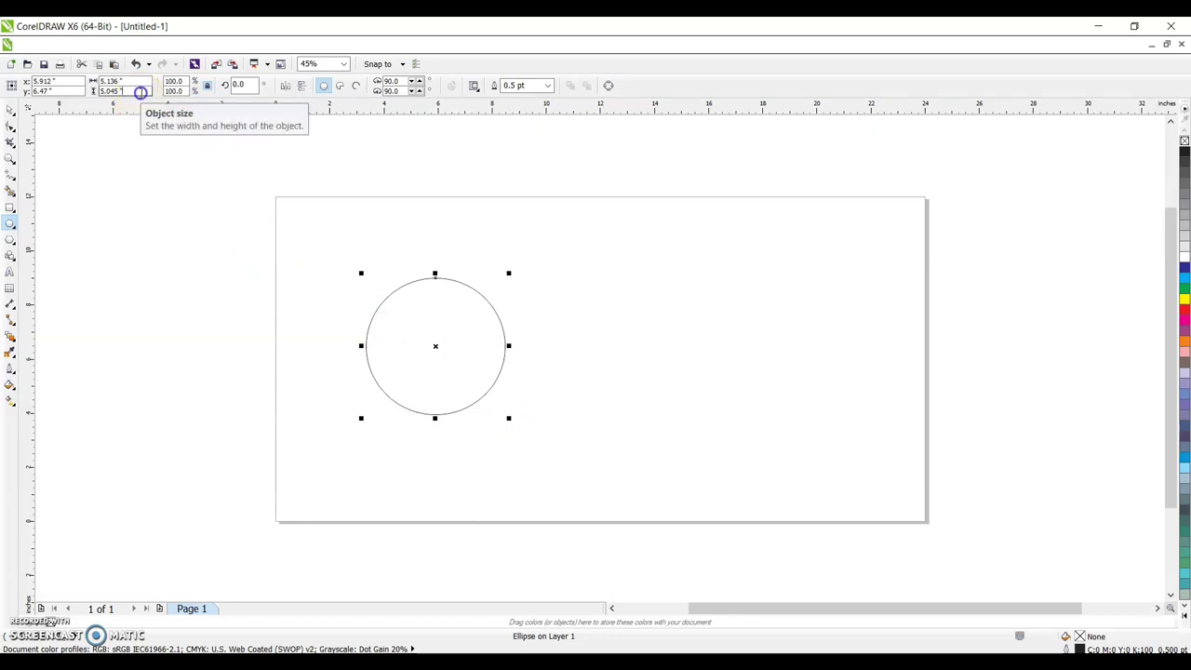
{"action": "left_click_drag", "start_coordinate": [139, 91], "coordinate": [81, 92]}
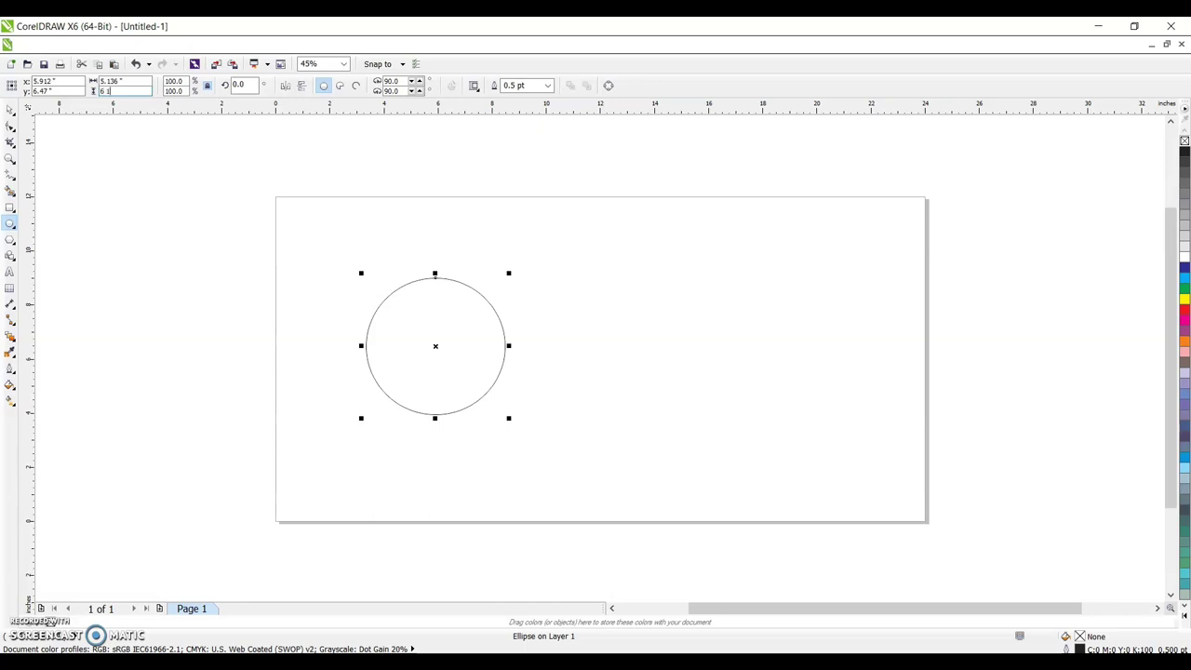
Step: Try resizing the circle with locked ratio: height 6 1/2, then widths 7 and 9 inches
{"action": "type", "text": "2"}
{"action": "key", "text": "Return"}
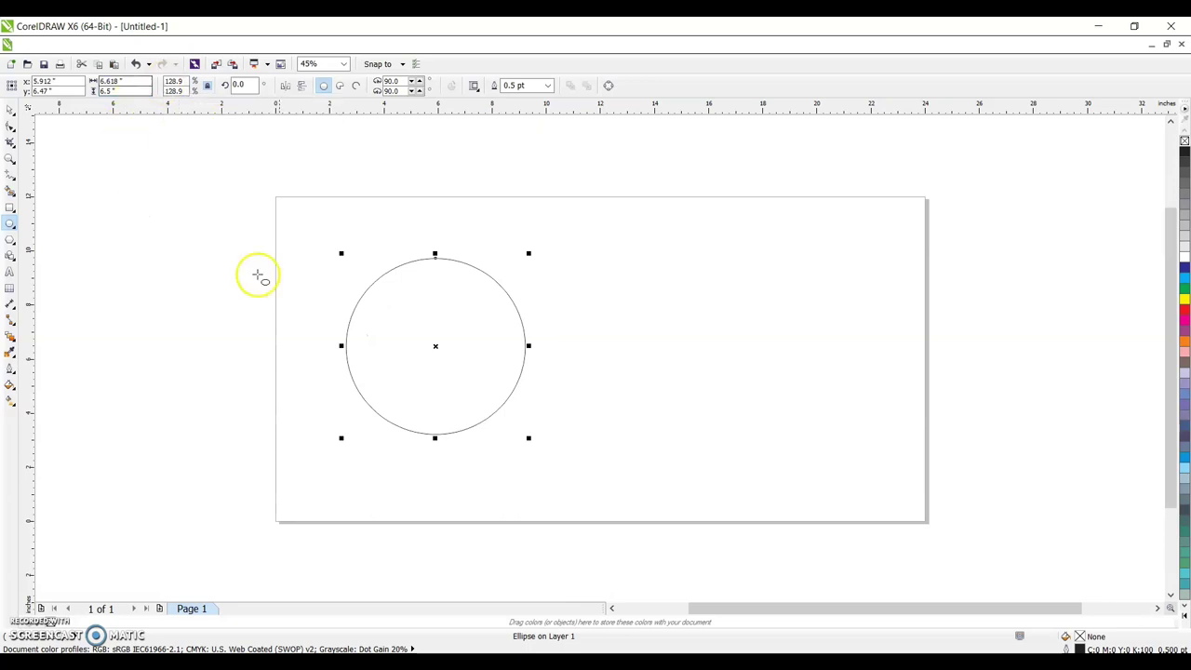
{"action": "left_click", "coordinate": [141, 85]}
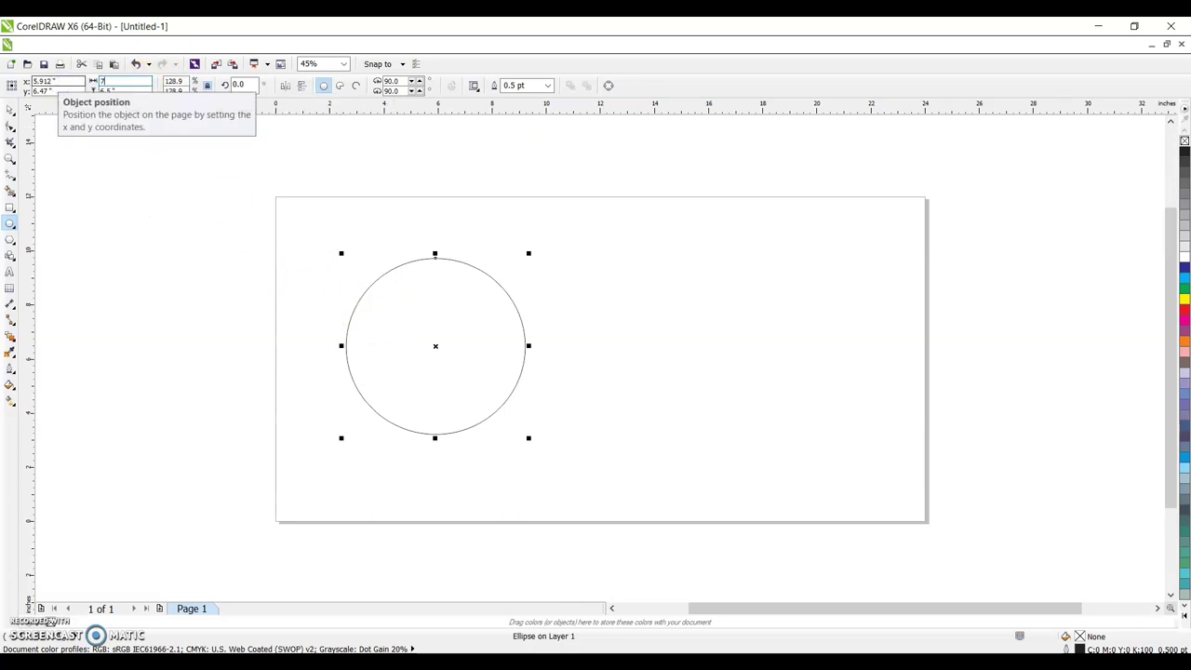
{"action": "type", "text": "7"}
{"action": "key", "text": "Return"}
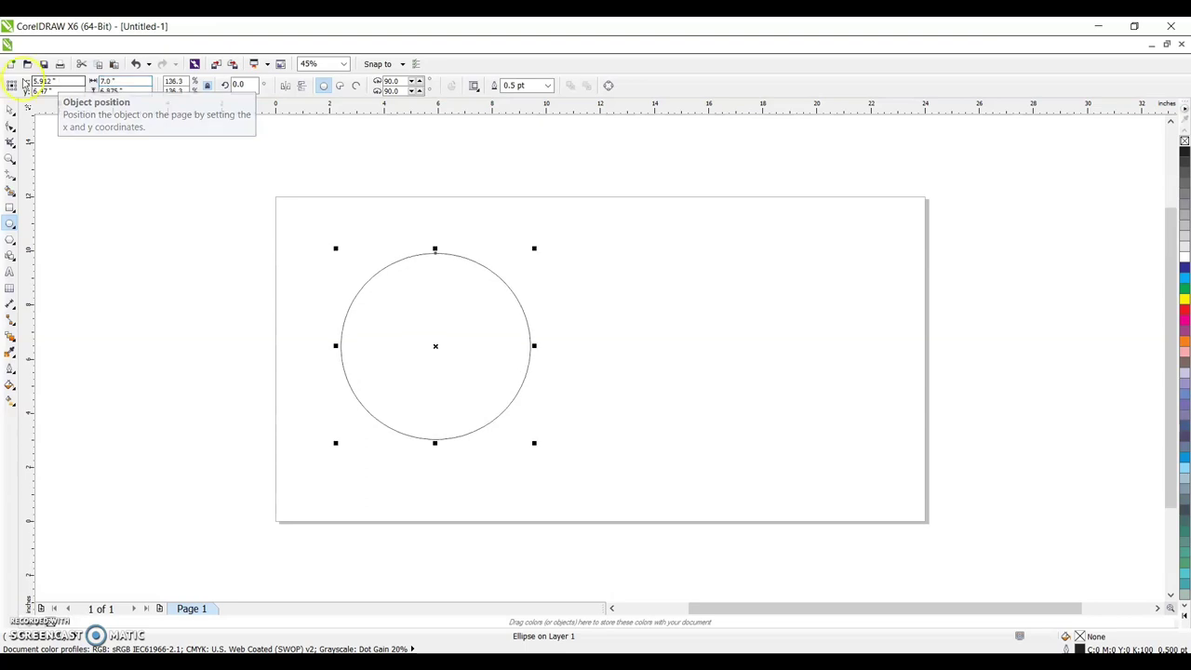
{"action": "left_click", "coordinate": [135, 91]}
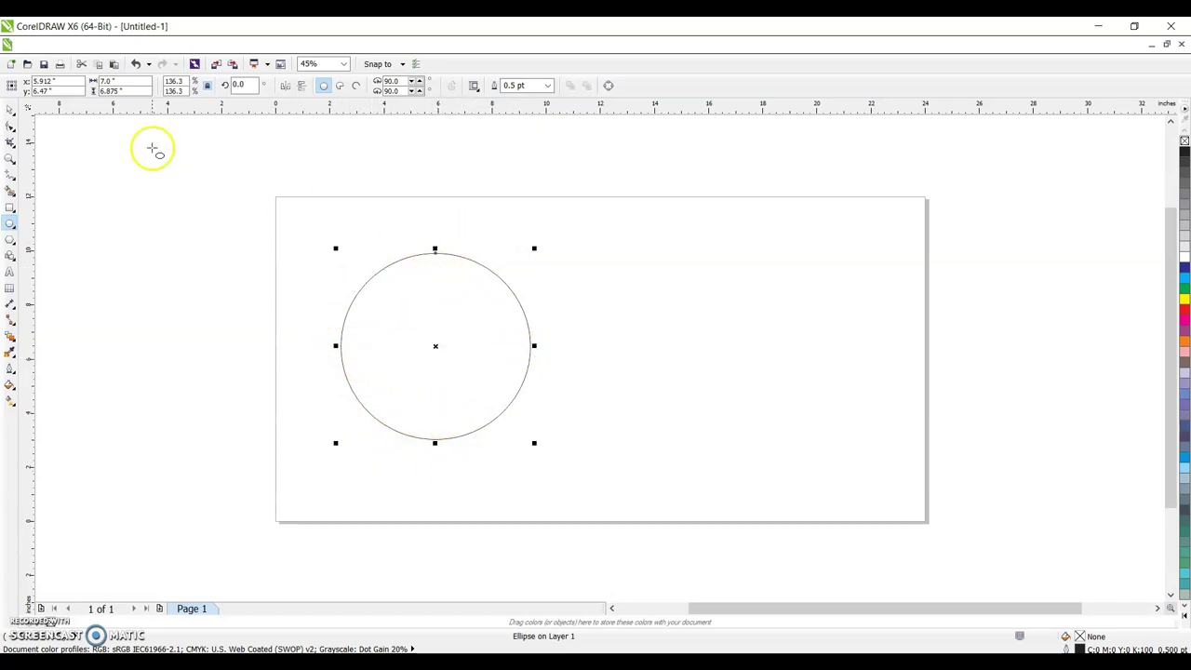
{"action": "left_click", "coordinate": [116, 81]}
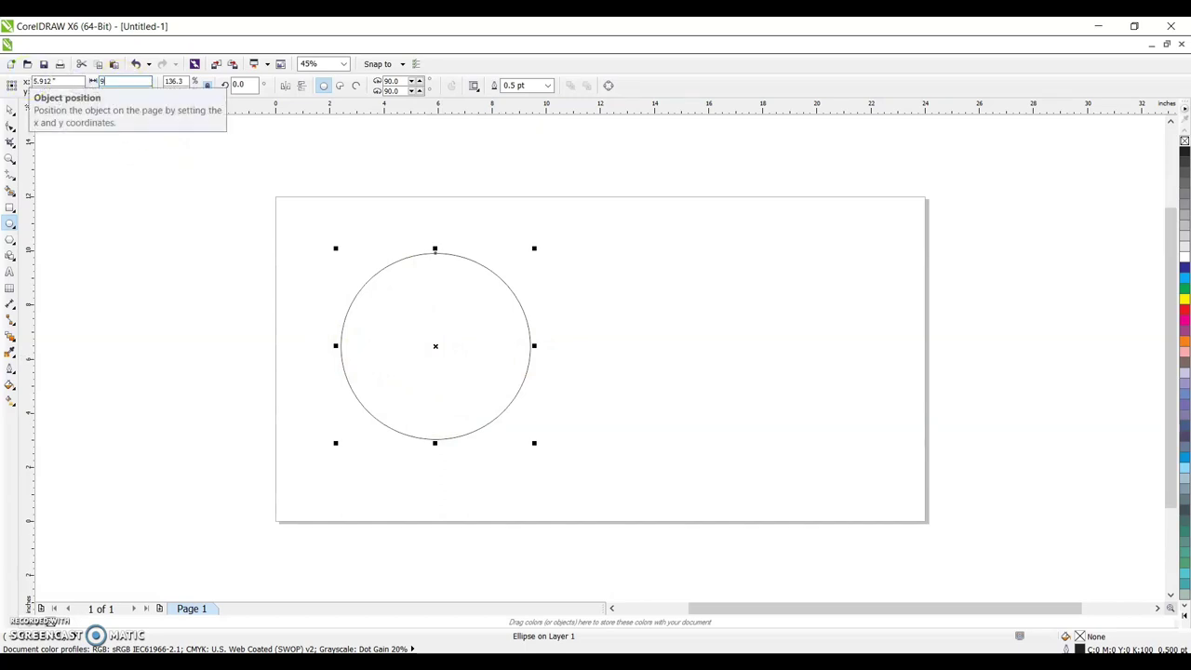
{"action": "type", "text": "9"}
{"action": "key", "text": "Return"}
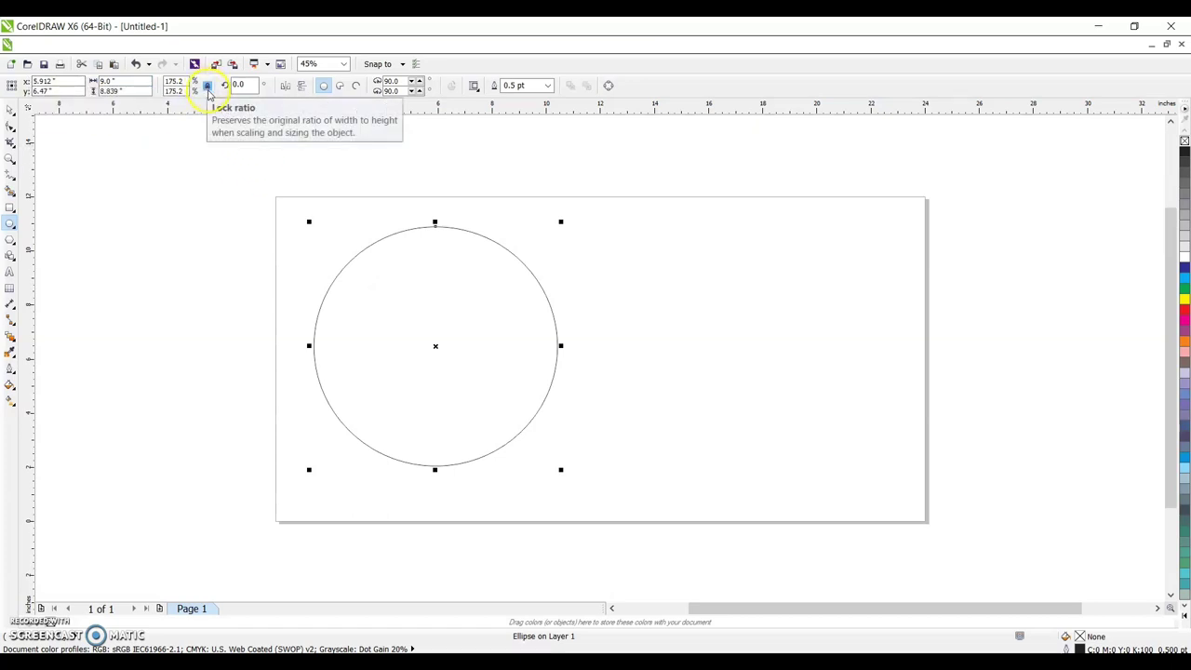
Step: Unlock the size ratio and make the ellipse 7 inches wide by 6.5 inches tall
{"action": "left_click", "coordinate": [206, 88]}
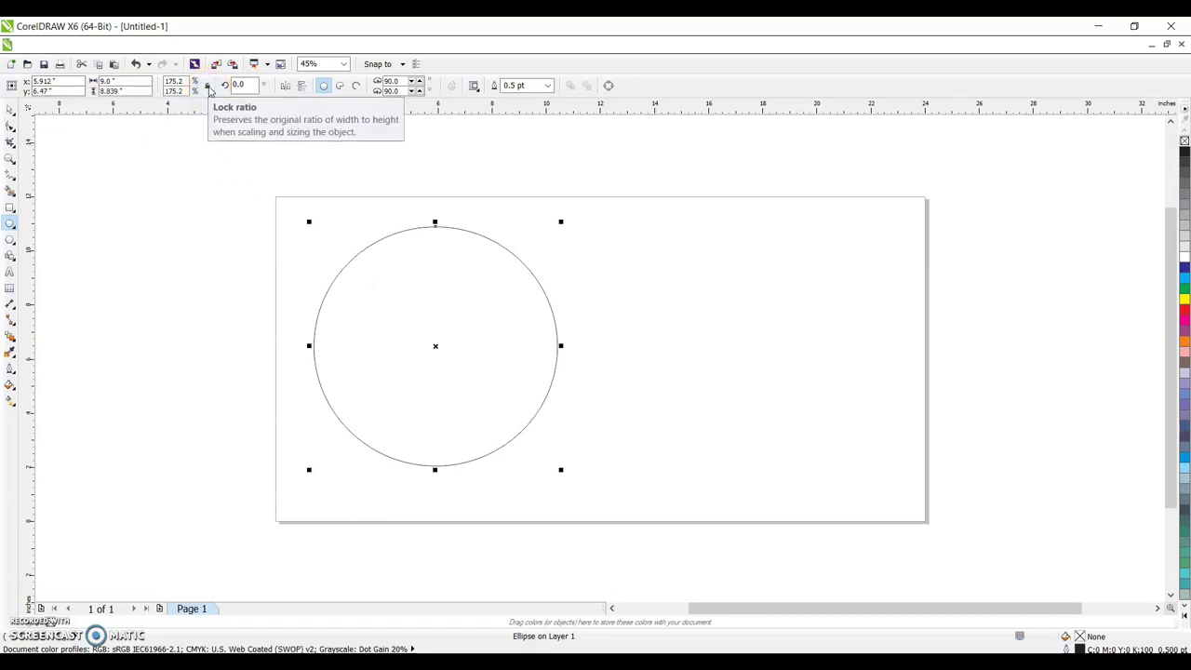
{"action": "left_click", "coordinate": [129, 87]}
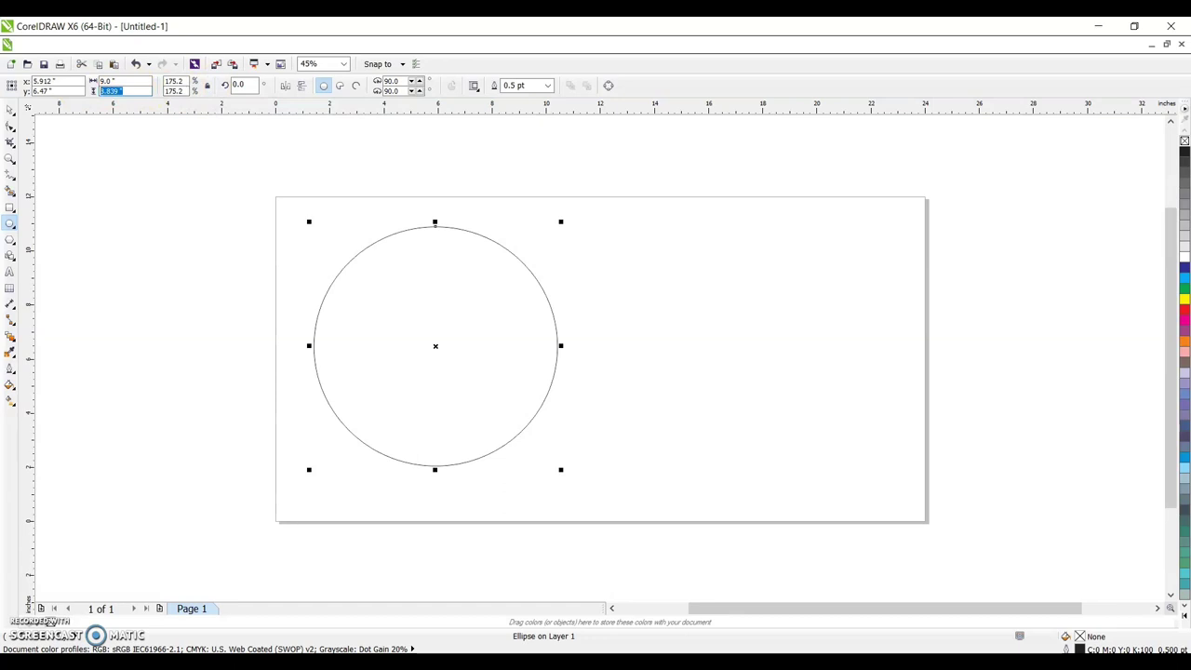
{"action": "type", "text": "6.5"}
{"action": "key", "text": "Return"}
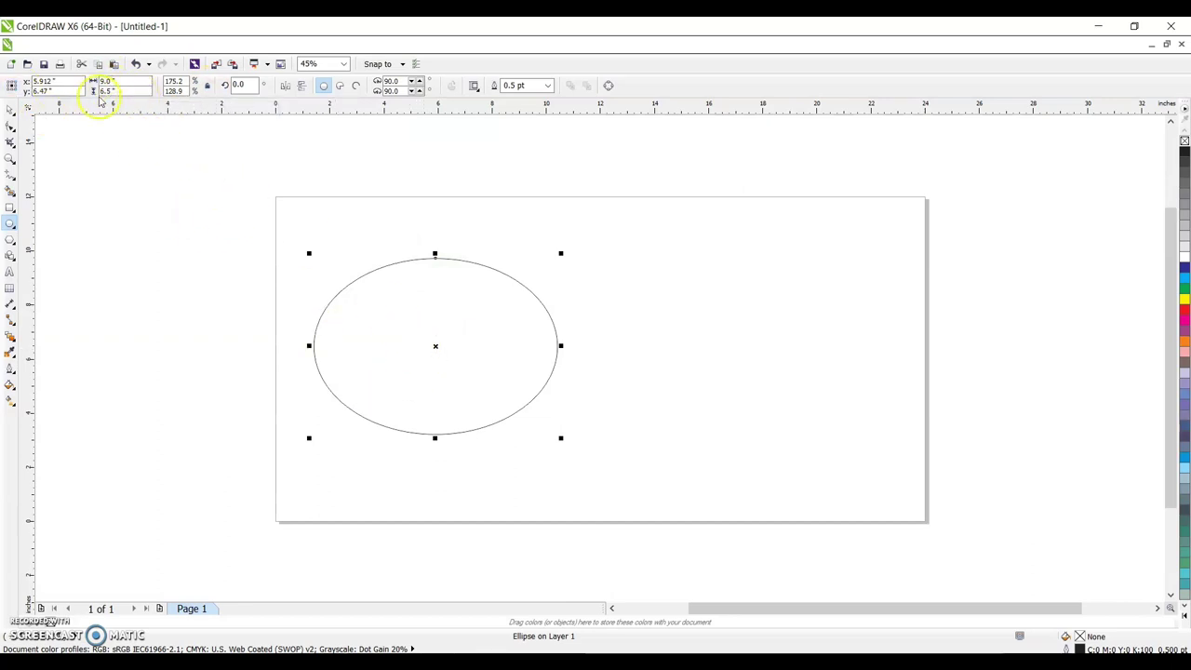
{"action": "left_click", "coordinate": [126, 83]}
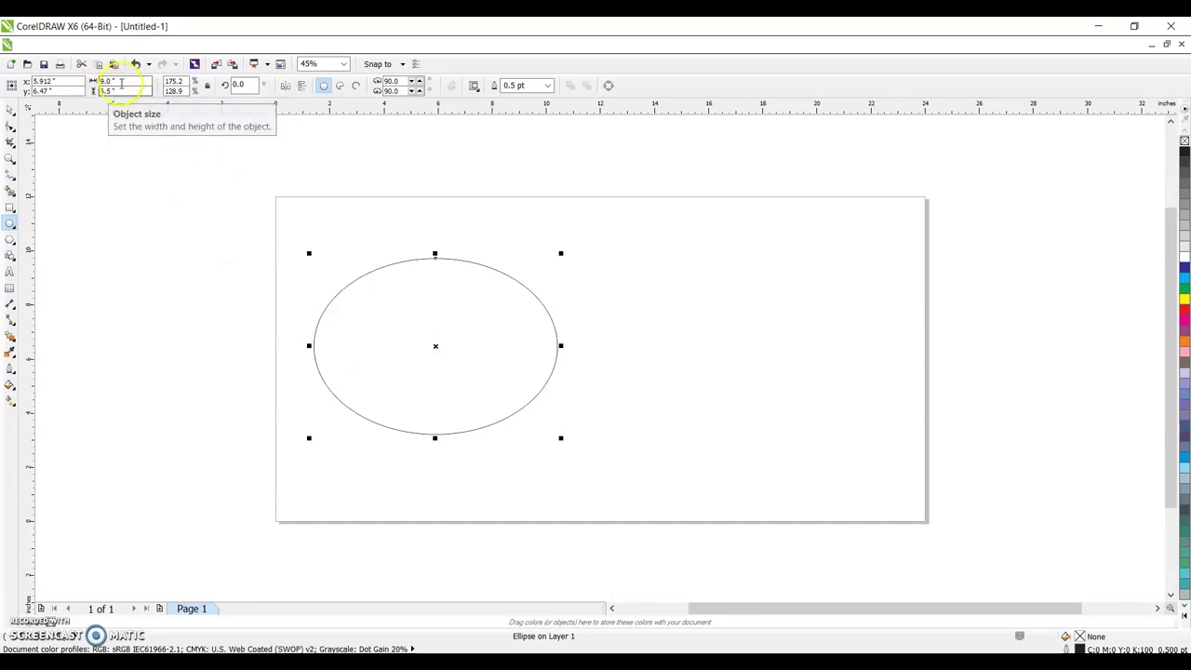
{"action": "left_click", "coordinate": [107, 82]}
{"action": "key", "text": "Return"}
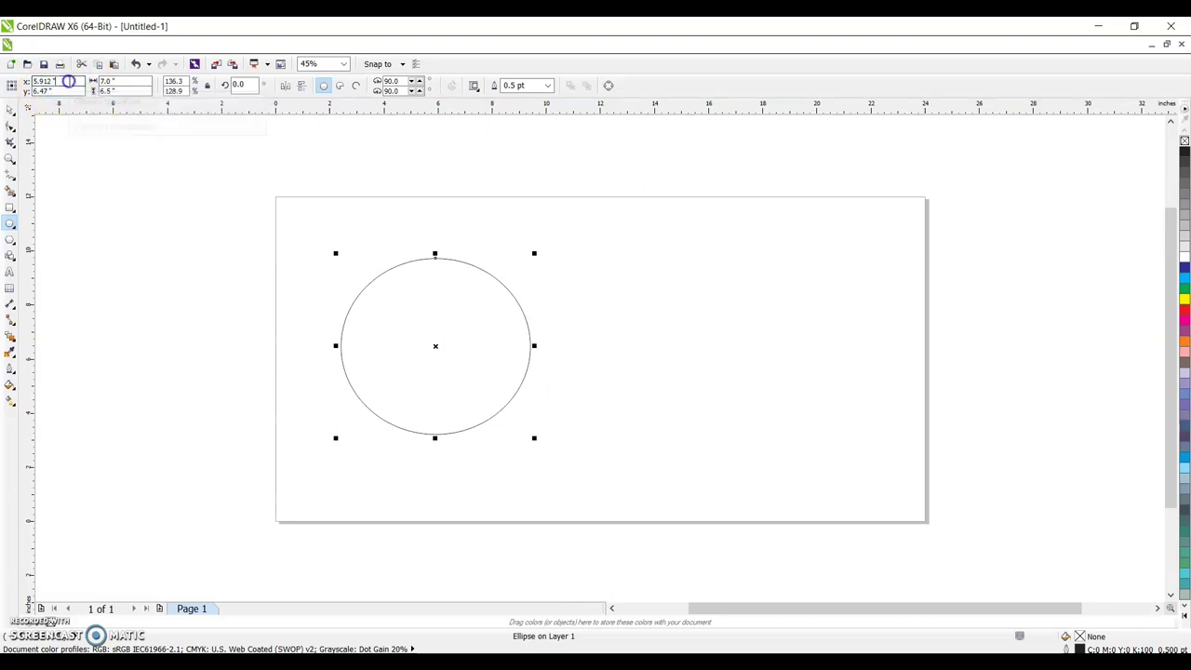
Step: Position the ellipse at X 4.062" and Y 3.25"
{"action": "left_click_drag", "start_coordinate": [68, 81], "coordinate": [39, 82]}
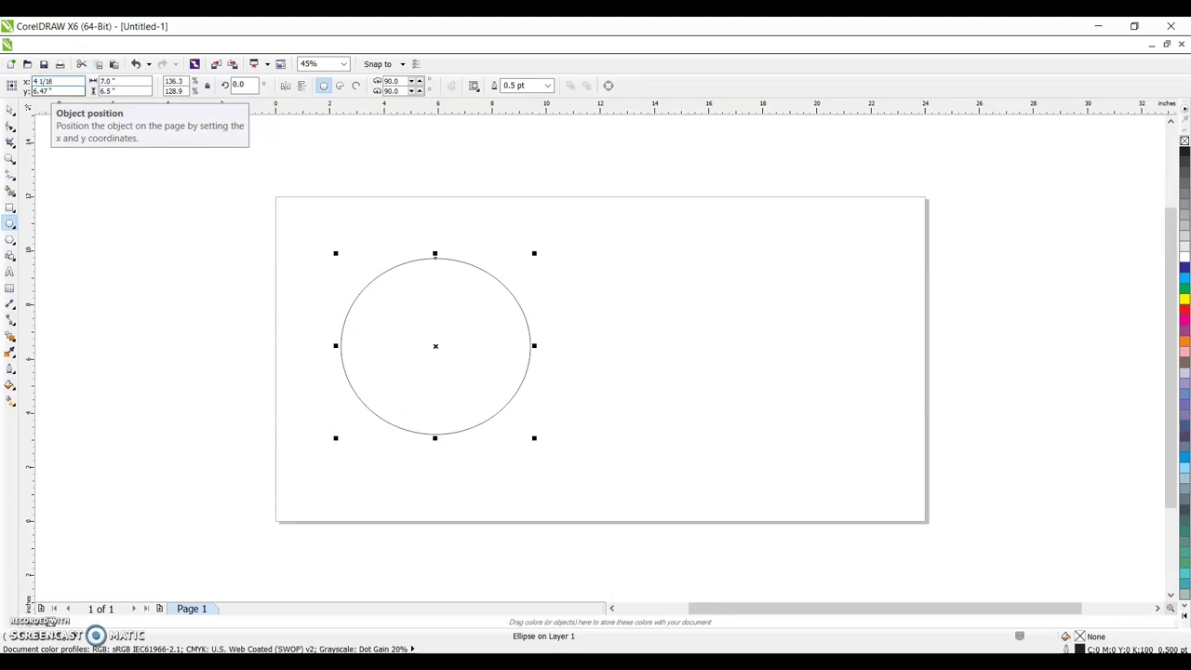
{"action": "key", "text": "Return"}
{"action": "left_click", "coordinate": [64, 93]}
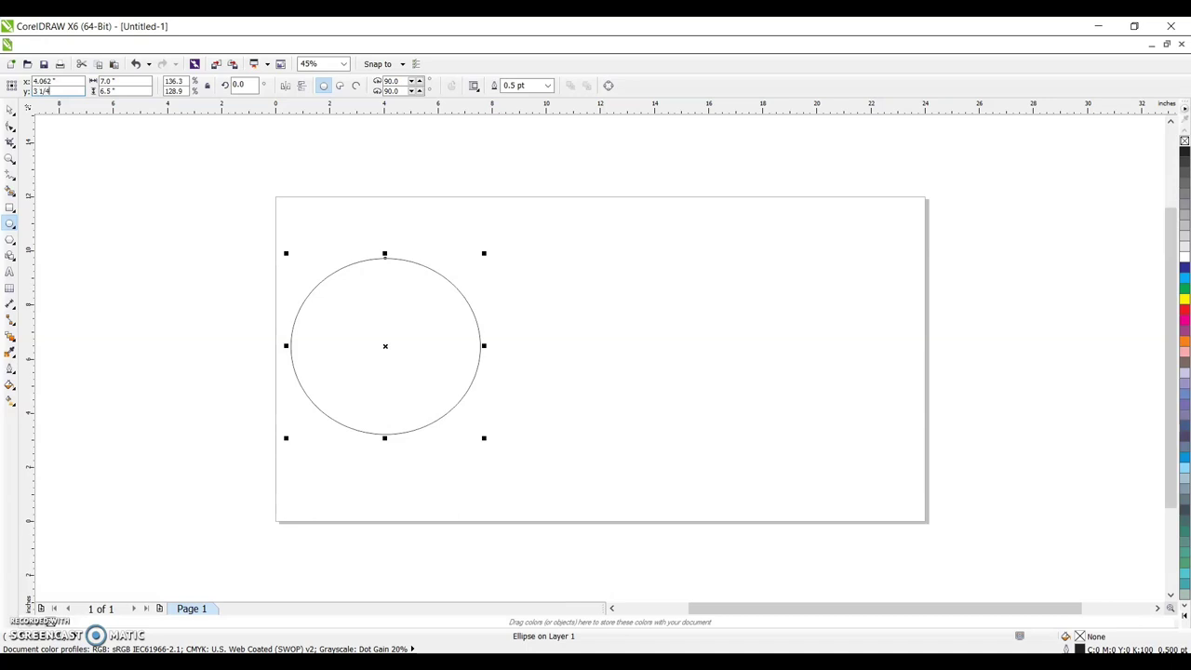
{"action": "key", "text": "Return"}
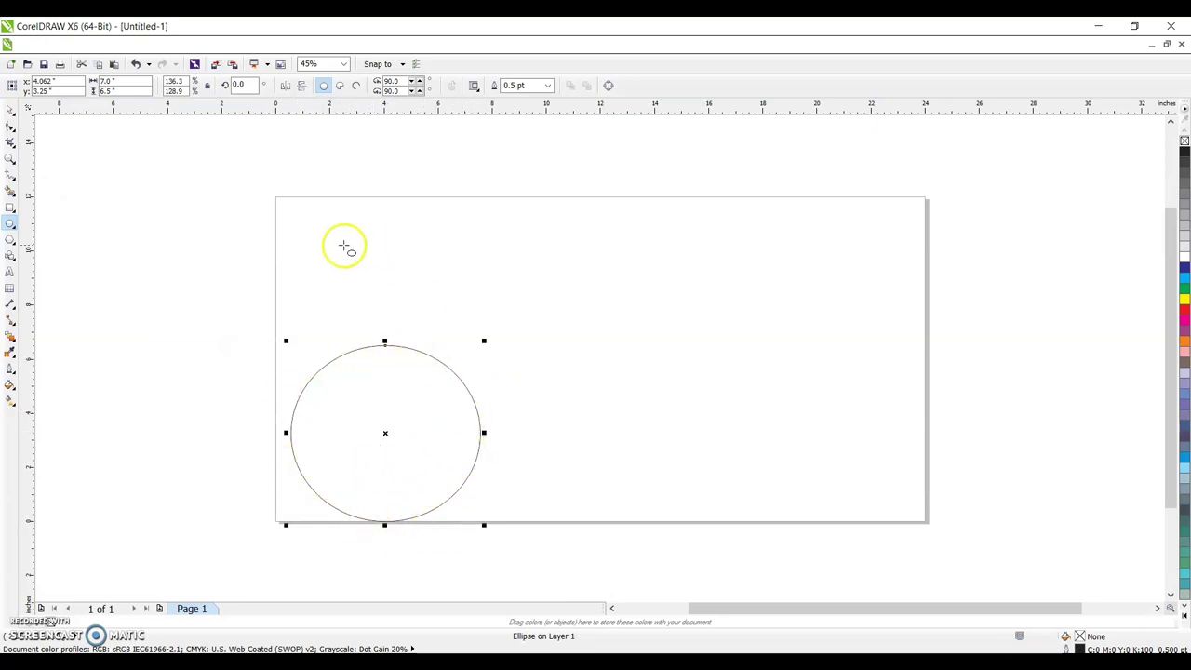
Step: Deselect the ellipse with the Pick tool and minimize CorelDRAW
{"action": "left_click", "coordinate": [10, 109]}
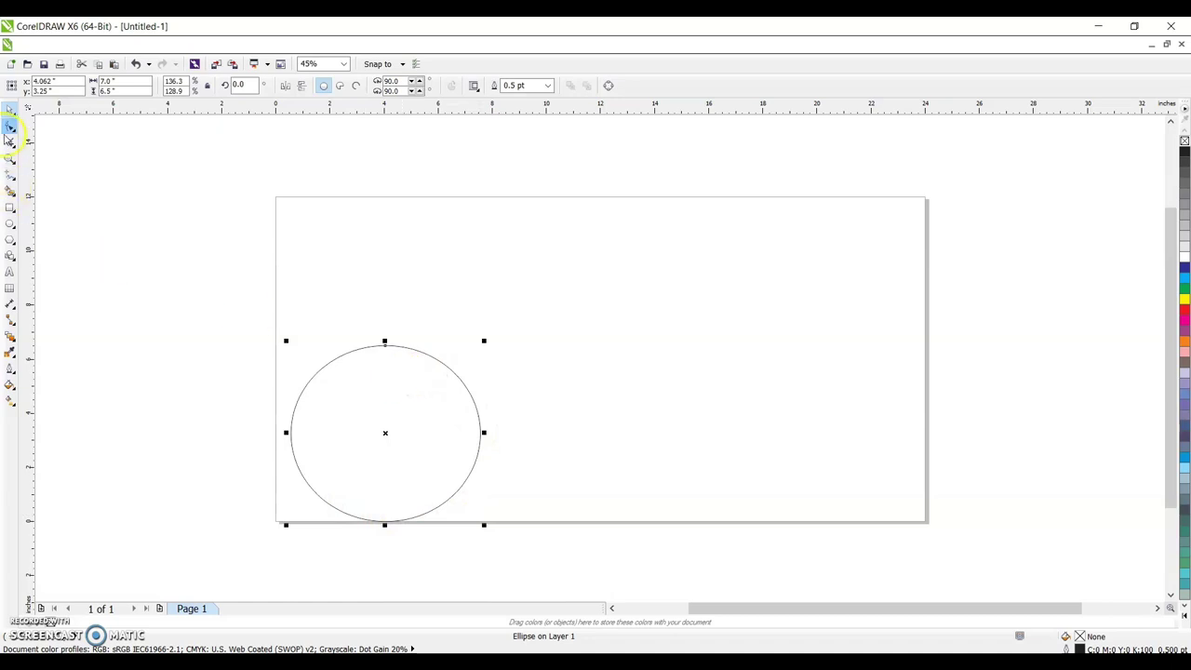
{"action": "left_click", "coordinate": [413, 261]}
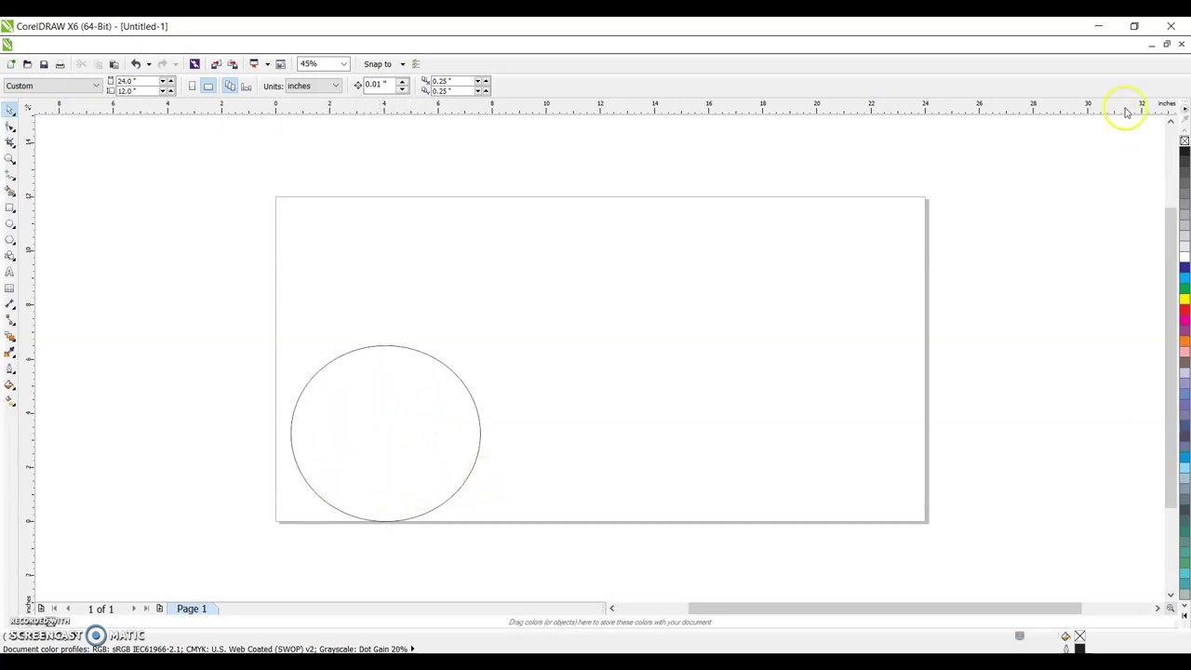
{"action": "left_click", "coordinate": [1098, 26]}
Step: Bring Chrome forward and load google.com in the current tab
{"action": "key", "text": "alt+Tab"}
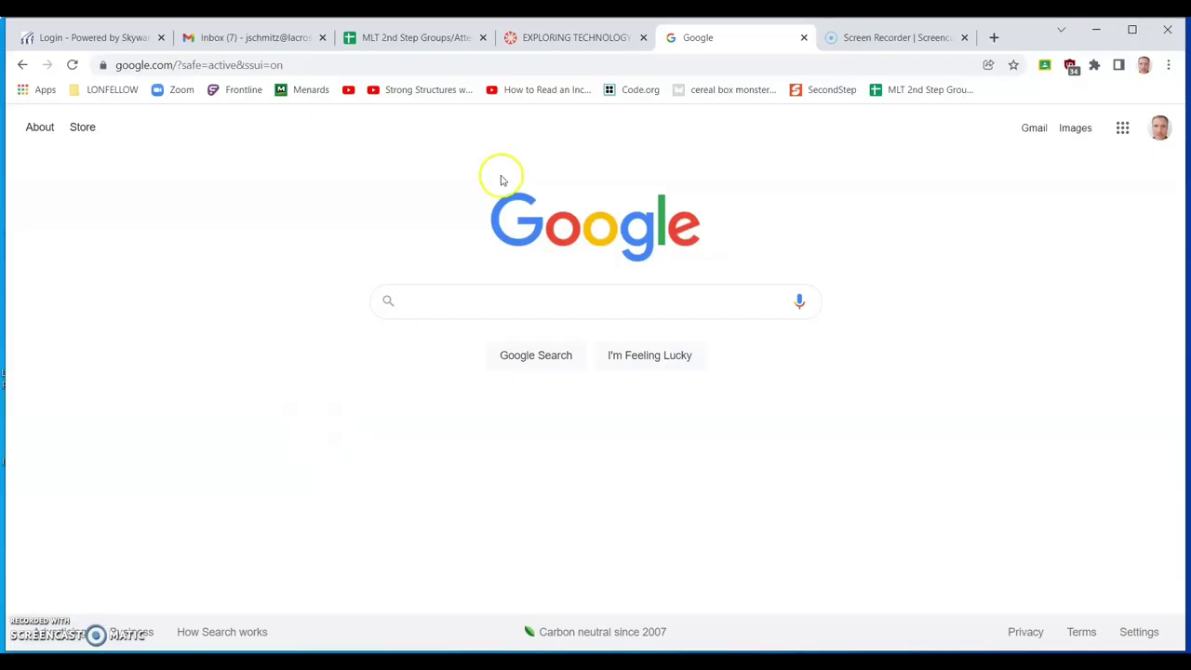
{"action": "left_click", "coordinate": [501, 61]}
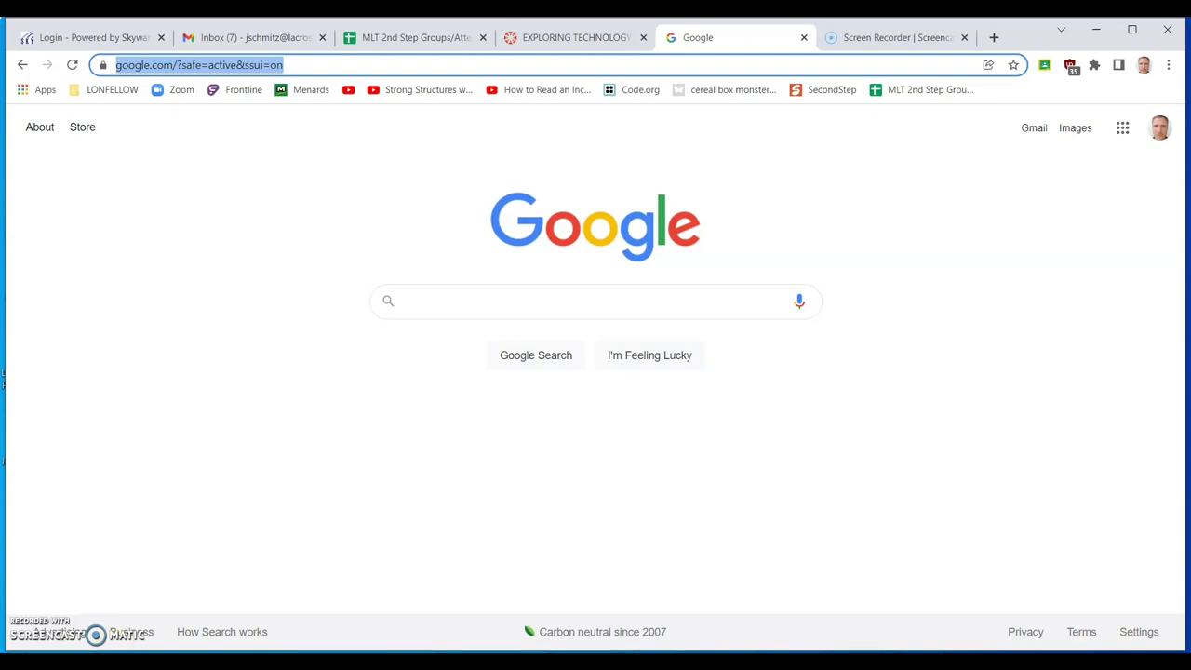
{"action": "mouse_move", "coordinate": [214, 663]}
{"action": "type", "text": "goo"}
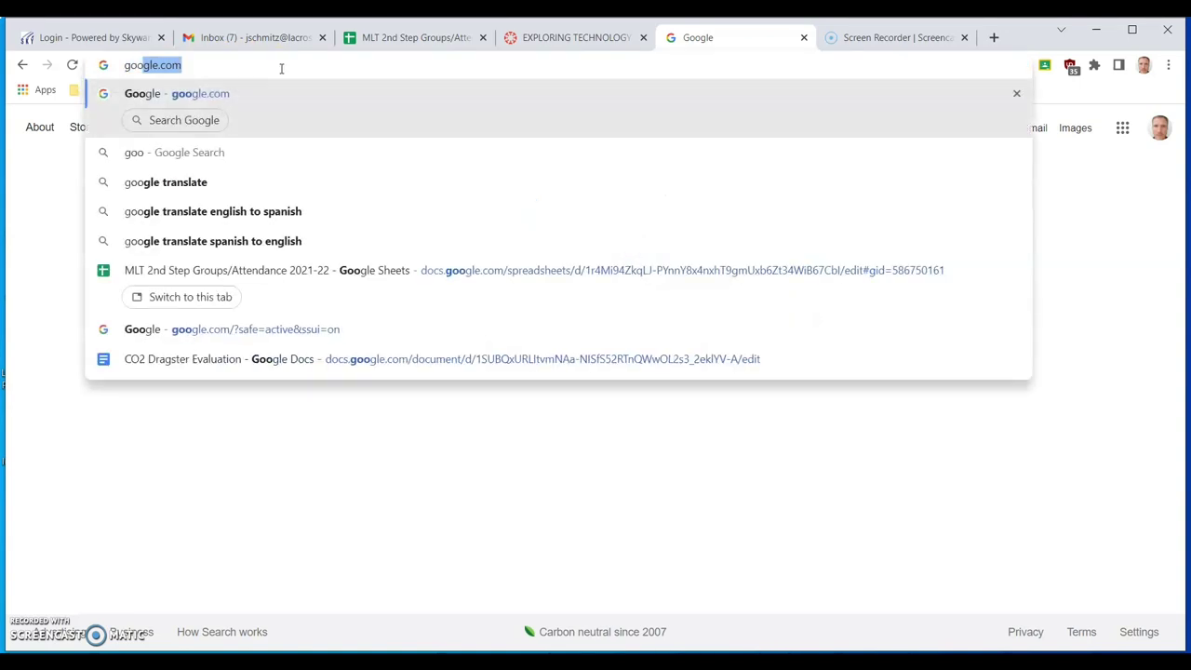
{"action": "type", "text": "gle.com"}
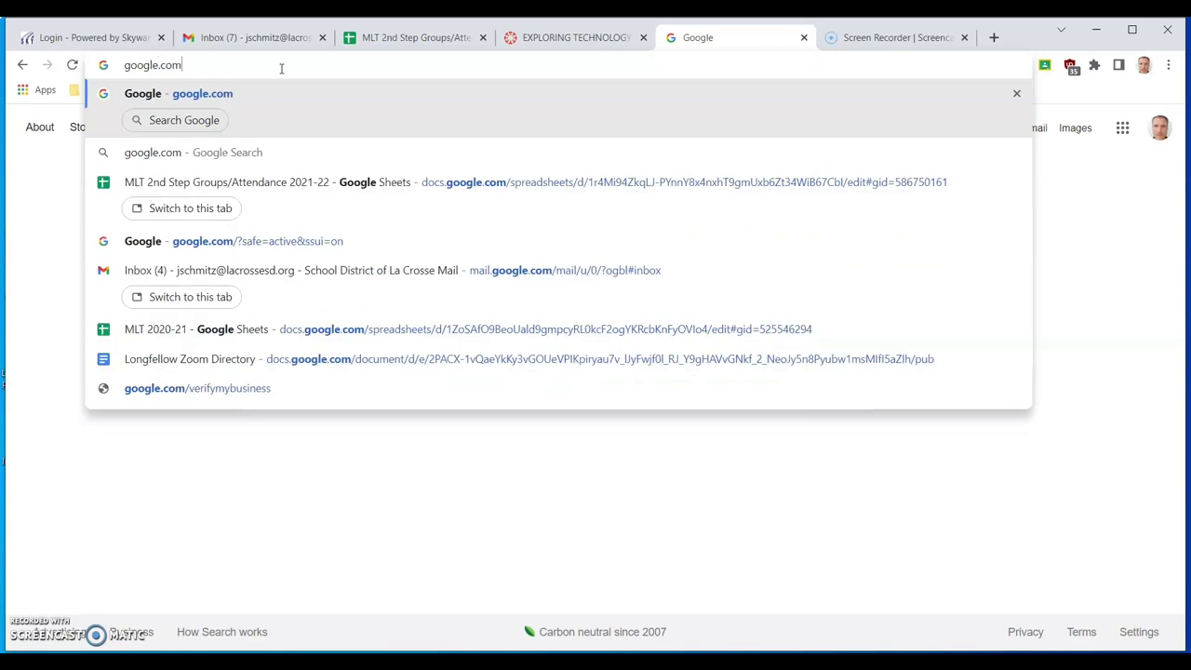
{"action": "key", "text": "Return"}
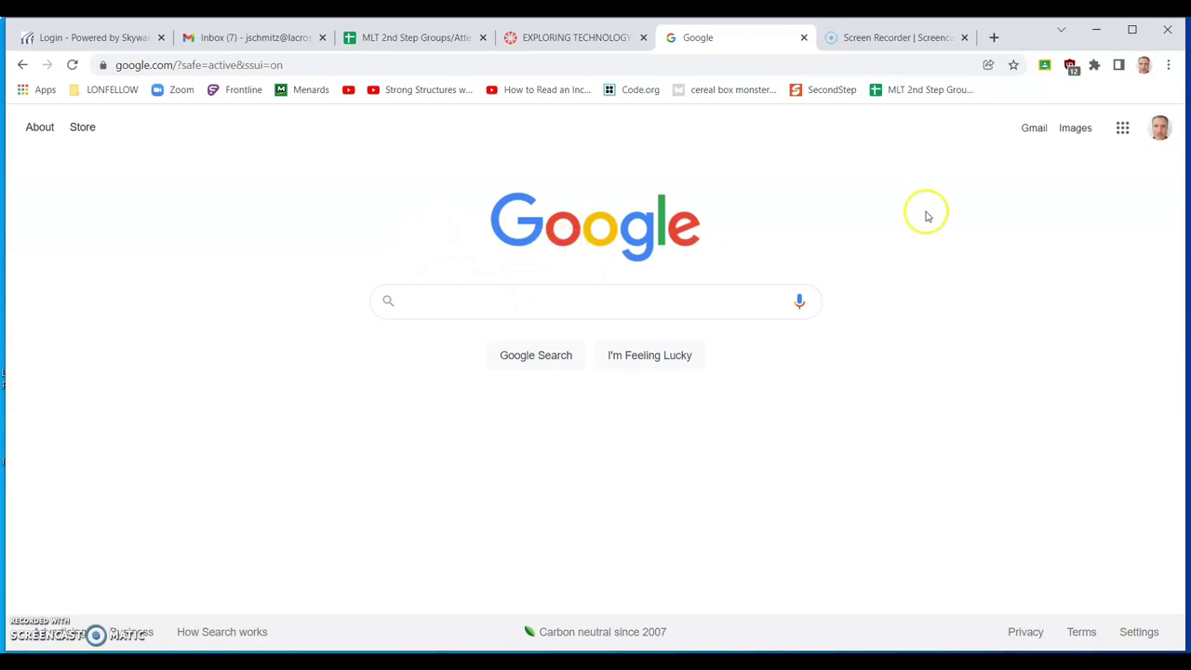
Step: Search Google Images for 'Spider man' and reveal the search tool filters
{"action": "left_click", "coordinate": [1075, 131]}
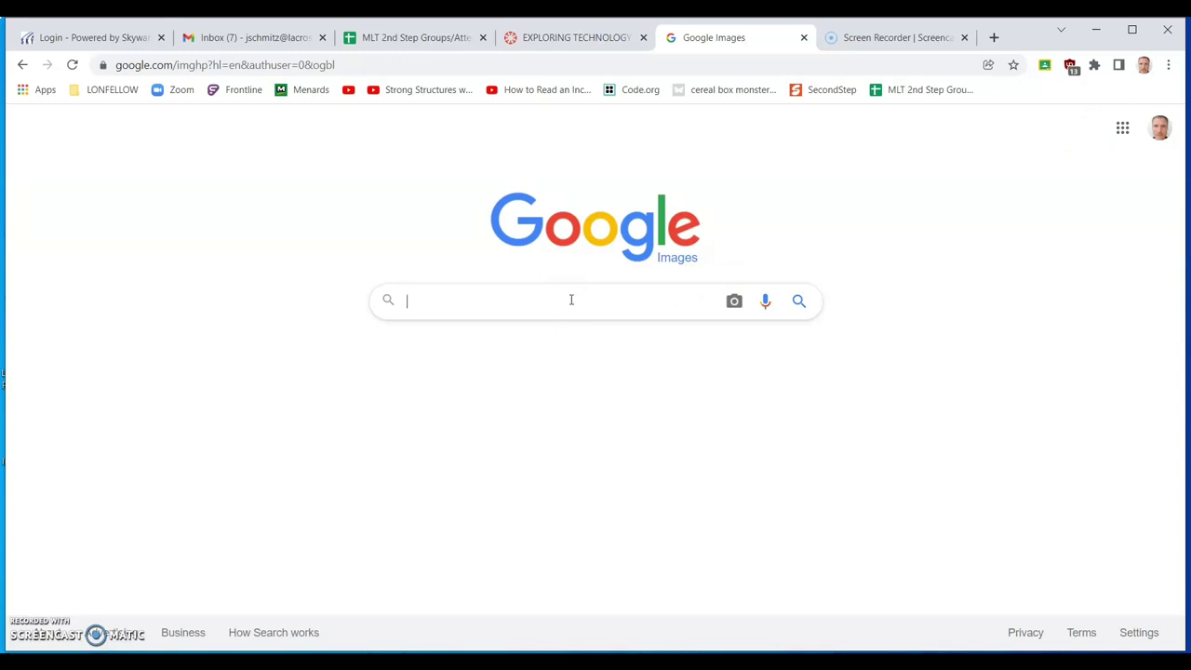
{"action": "type", "text": "Sp"}
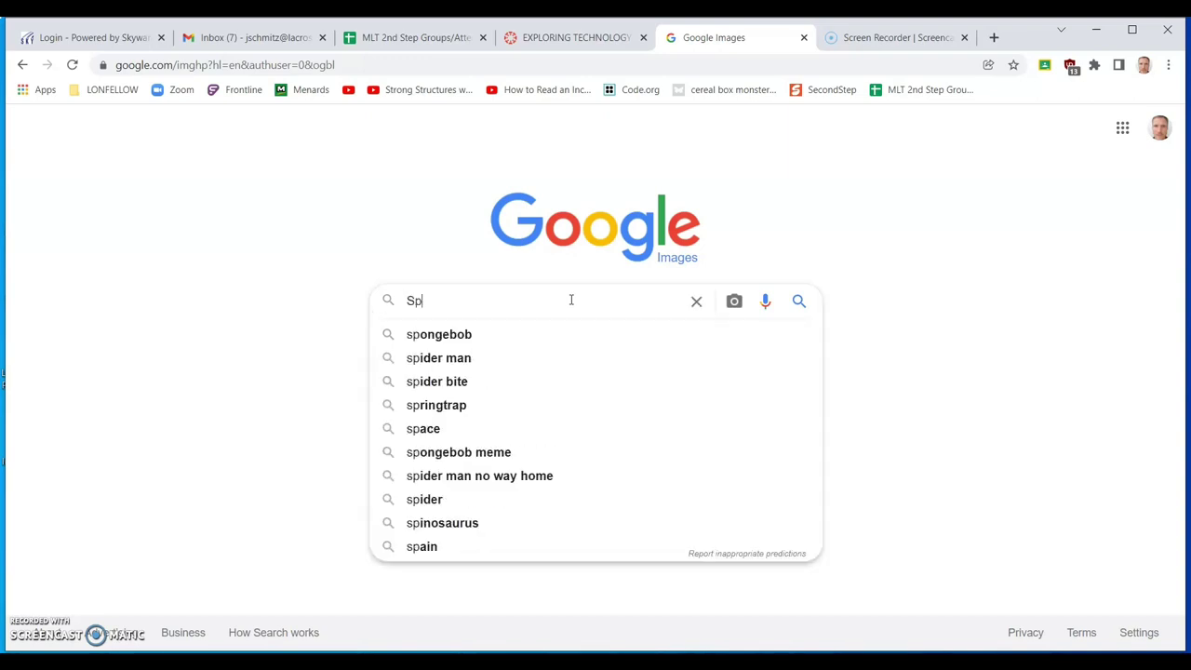
{"action": "type", "text": "ider man"}
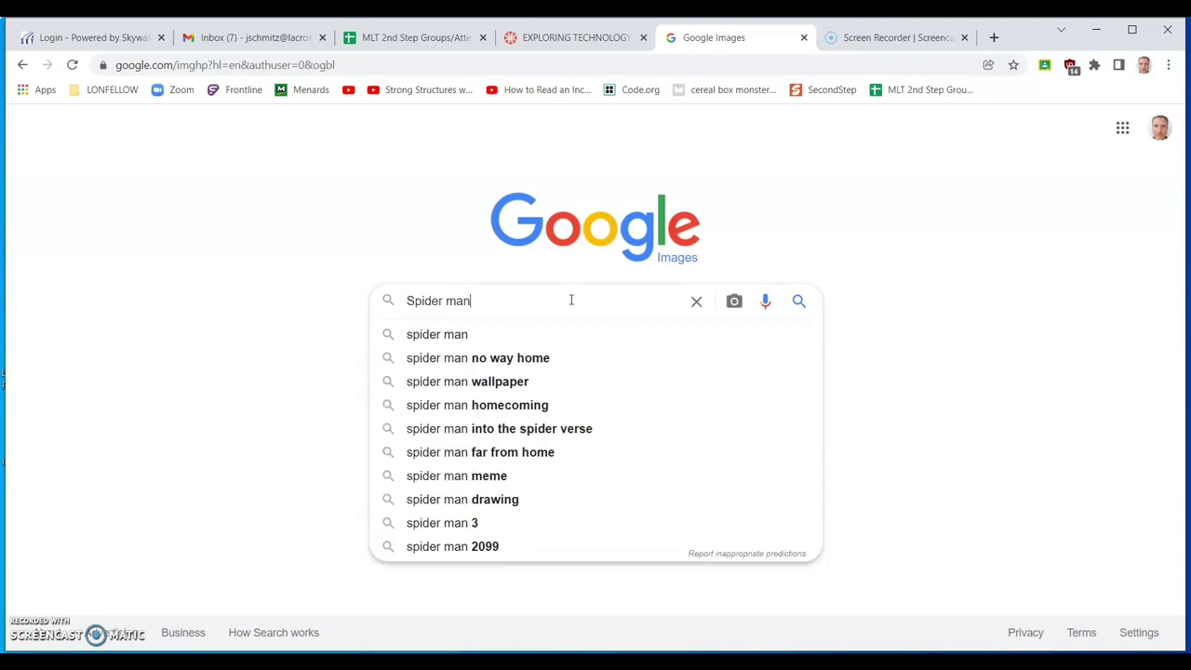
{"action": "key", "text": "Return"}
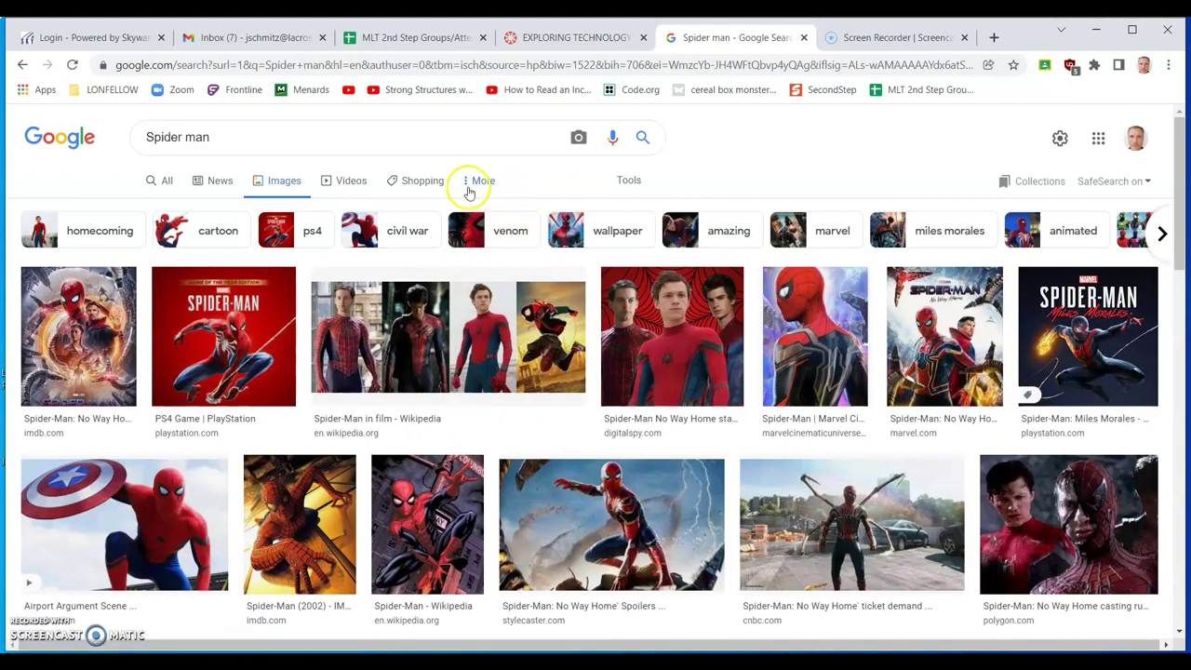
{"action": "scroll", "coordinate": [457, 247], "scroll_direction": "down", "scroll_amount": 1}
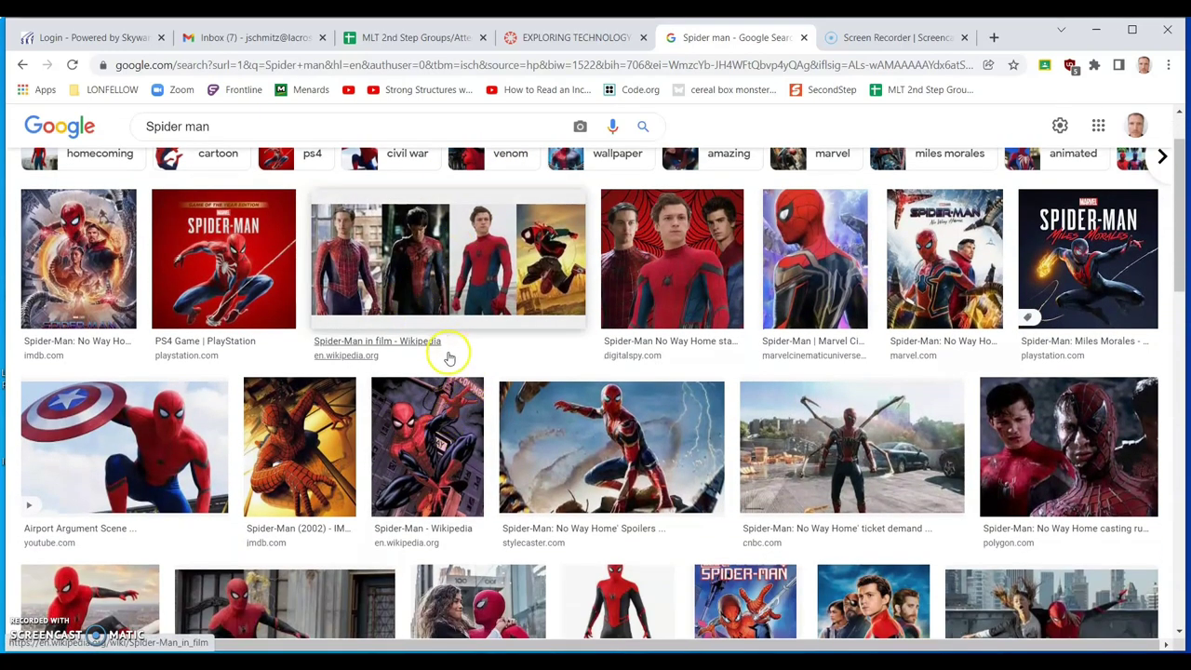
{"action": "scroll", "coordinate": [976, 337], "scroll_direction": "down", "scroll_amount": 2}
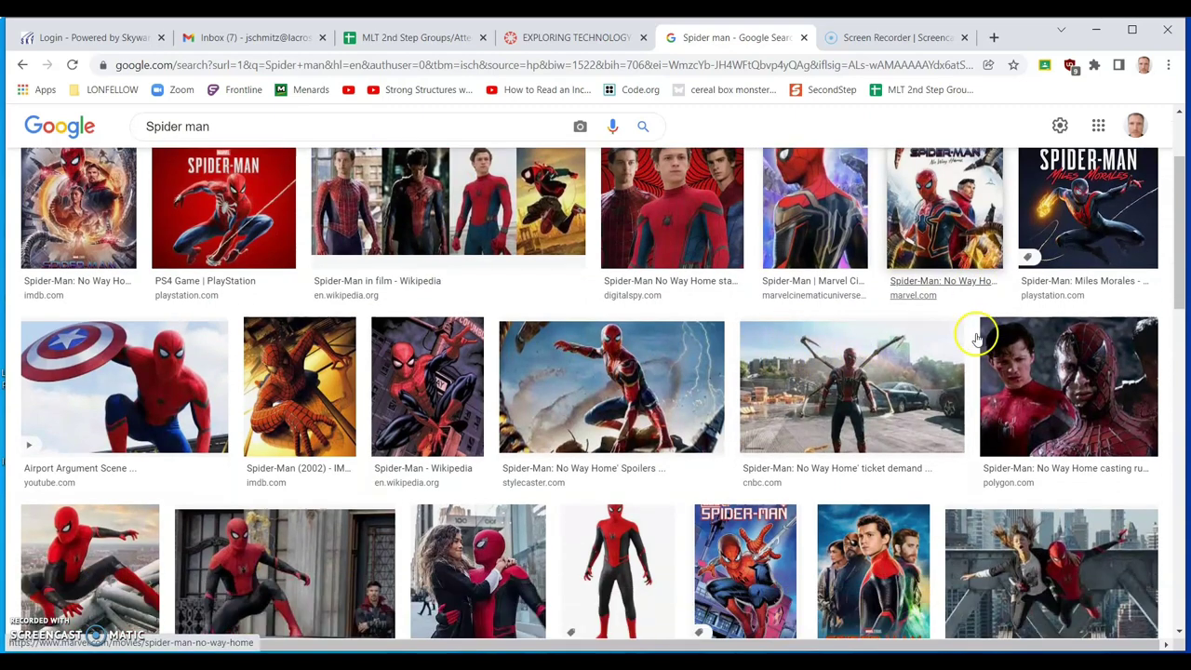
{"action": "scroll", "coordinate": [763, 409], "scroll_direction": "down", "scroll_amount": 3}
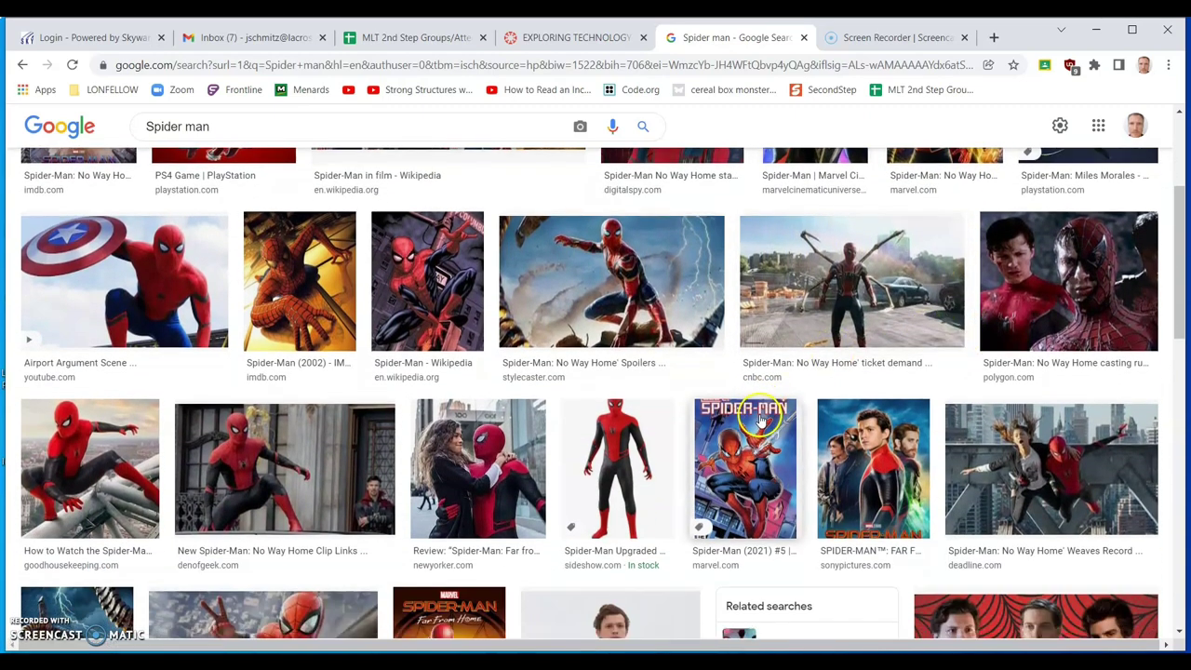
{"action": "scroll", "coordinate": [745, 428], "scroll_direction": "up", "scroll_amount": 6}
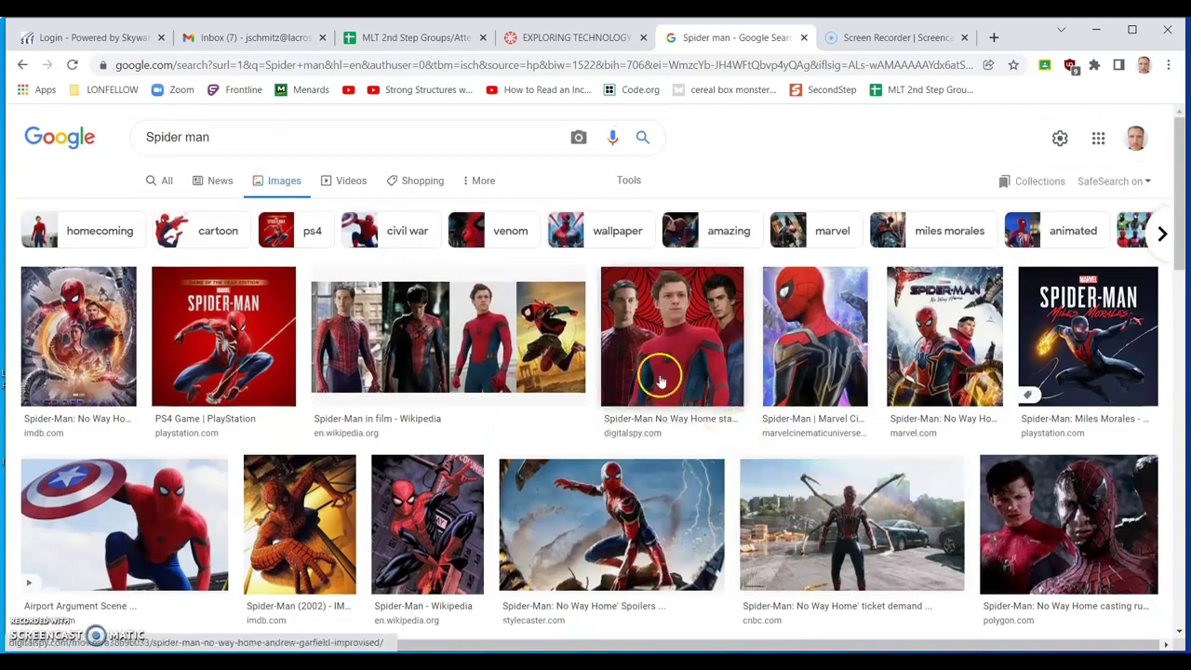
{"action": "left_click", "coordinate": [615, 183]}
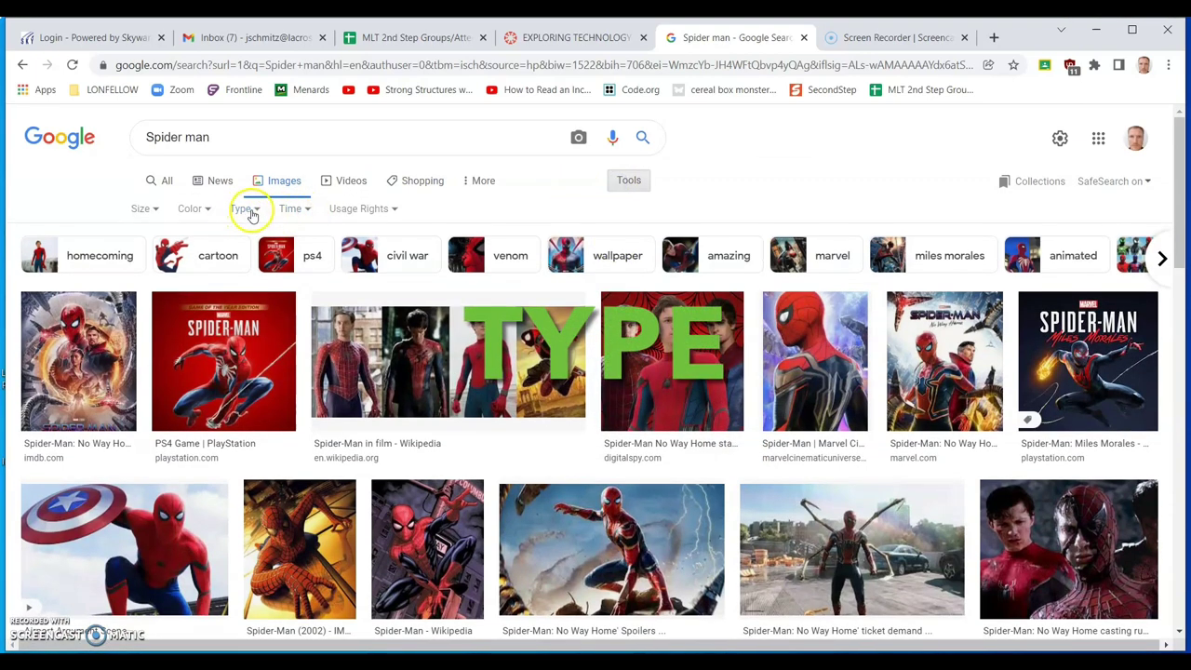
Step: Filter results to Line Drawing and preview the Stan Lee sketch and sign icon drawings
{"action": "left_click", "coordinate": [246, 209]}
{"action": "left_click", "coordinate": [260, 284]}
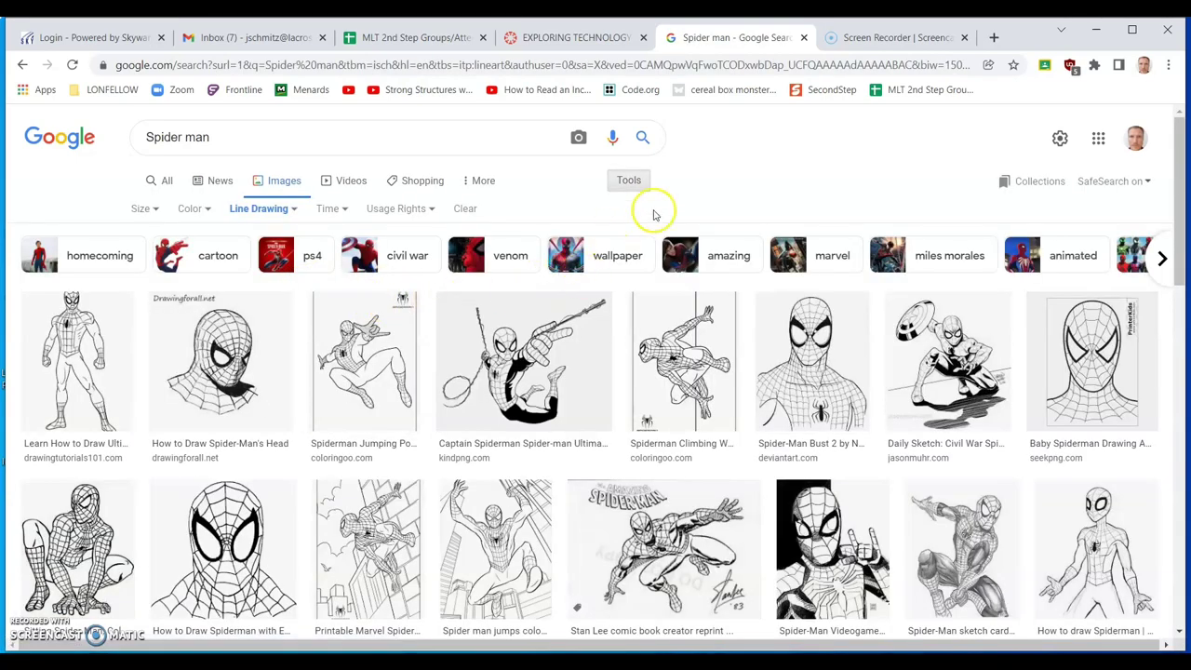
{"action": "scroll", "coordinate": [657, 219], "scroll_direction": "down", "scroll_amount": 1}
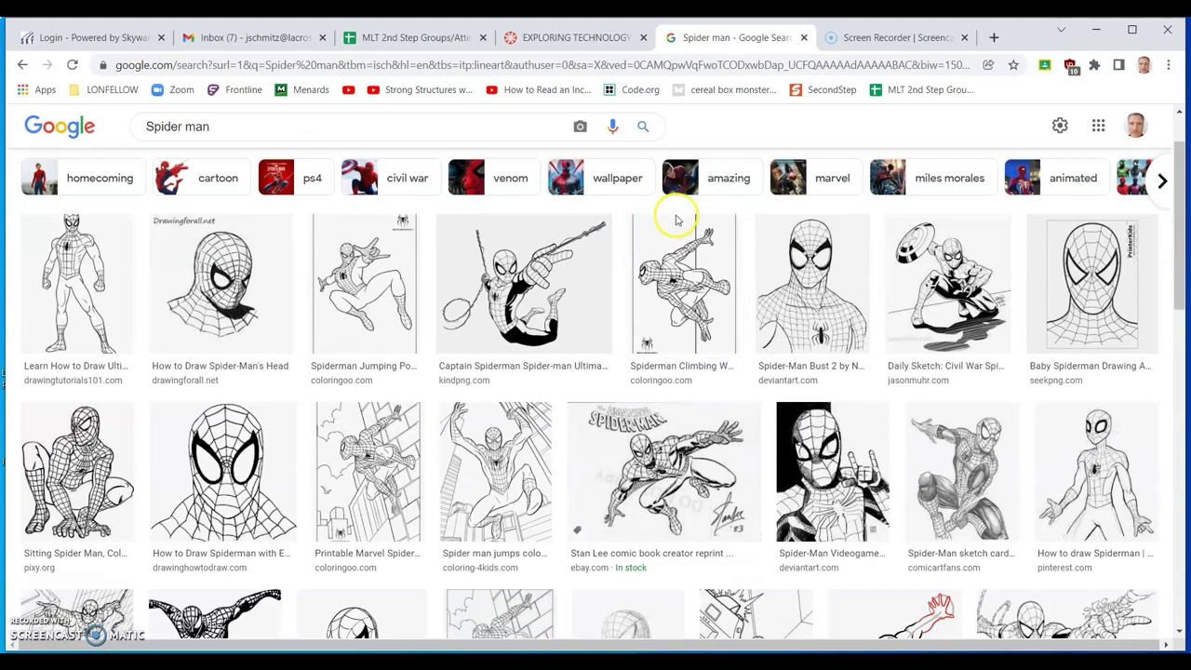
{"action": "left_click", "coordinate": [699, 508]}
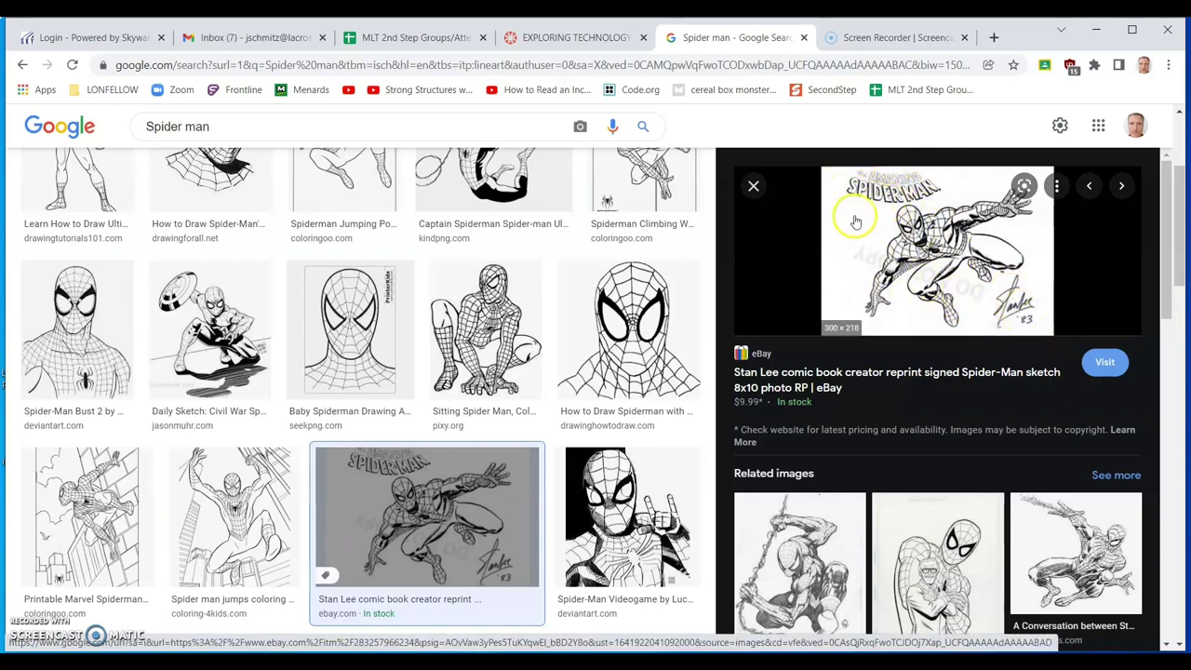
{"action": "left_click", "coordinate": [754, 186]}
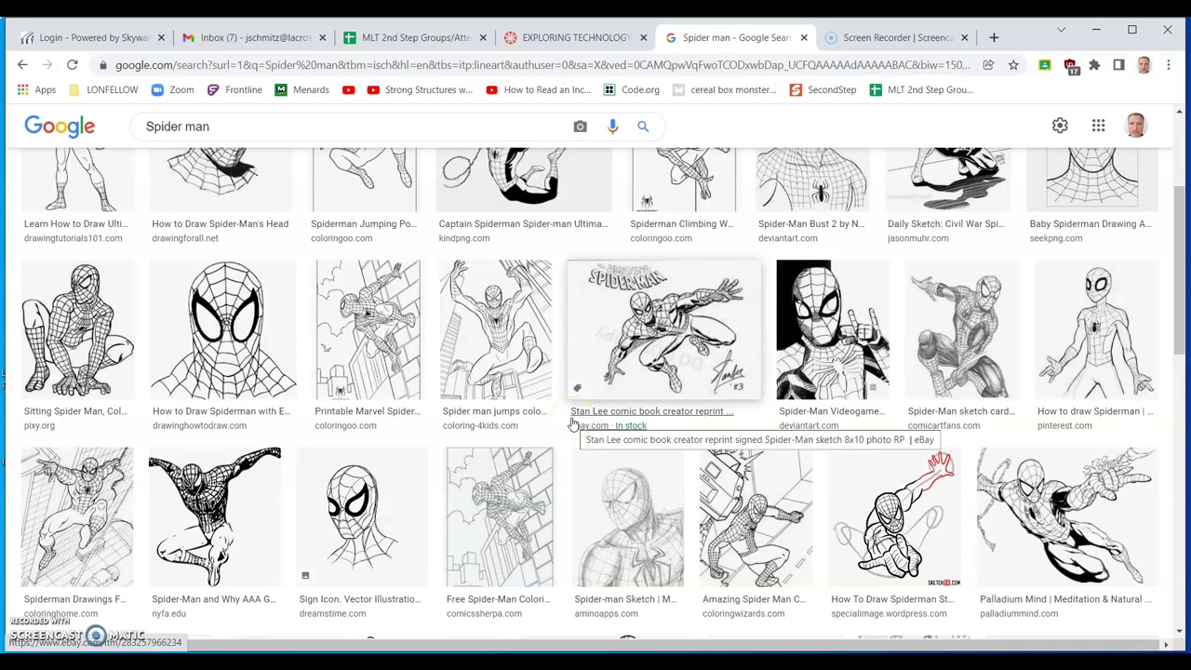
{"action": "left_click", "coordinate": [367, 529]}
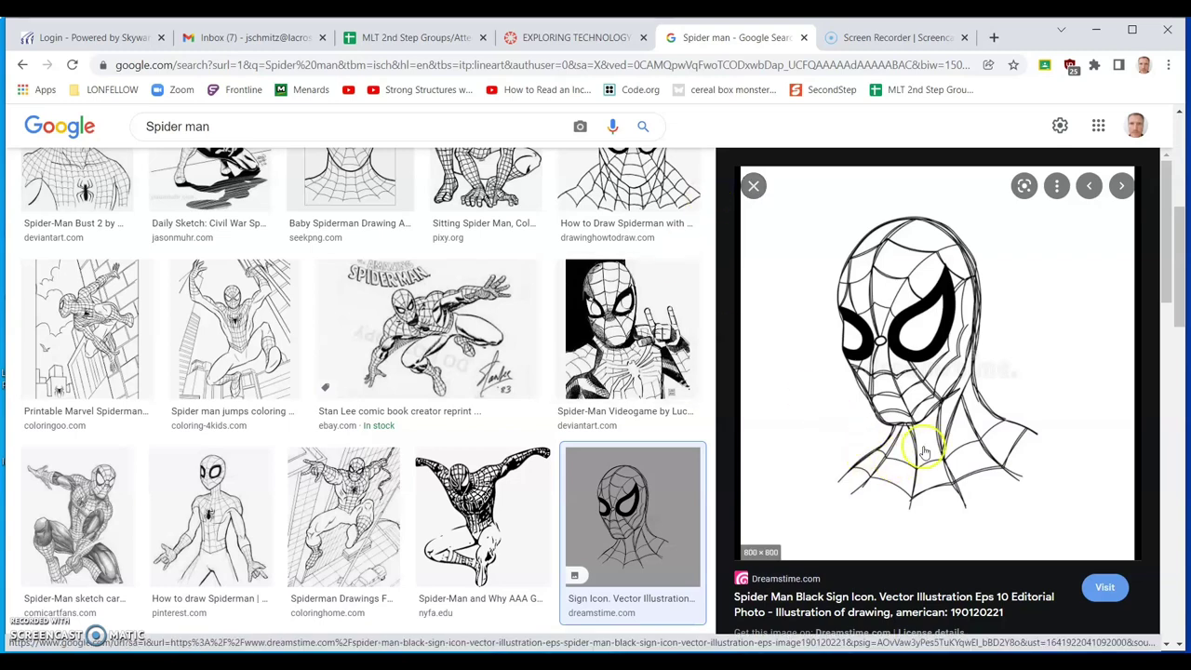
{"action": "left_click", "coordinate": [755, 185]}
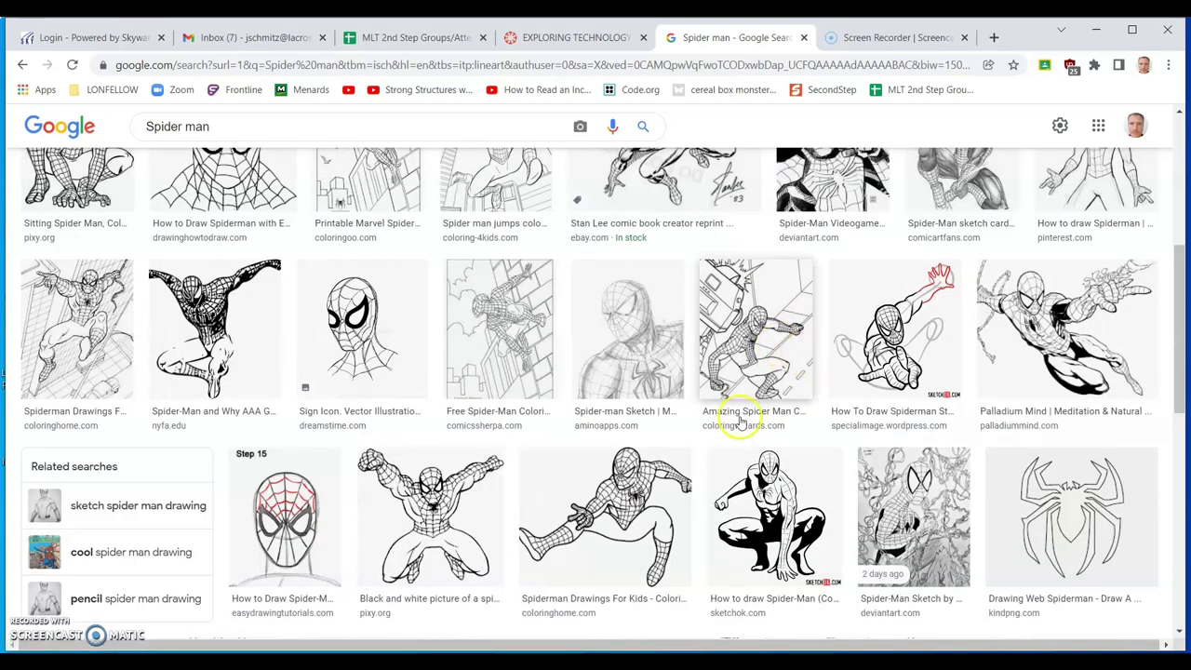
Step: Copy the Sitting Spider Man line drawing from its preview
{"action": "scroll", "coordinate": [490, 479], "scroll_direction": "up", "scroll_amount": 2}
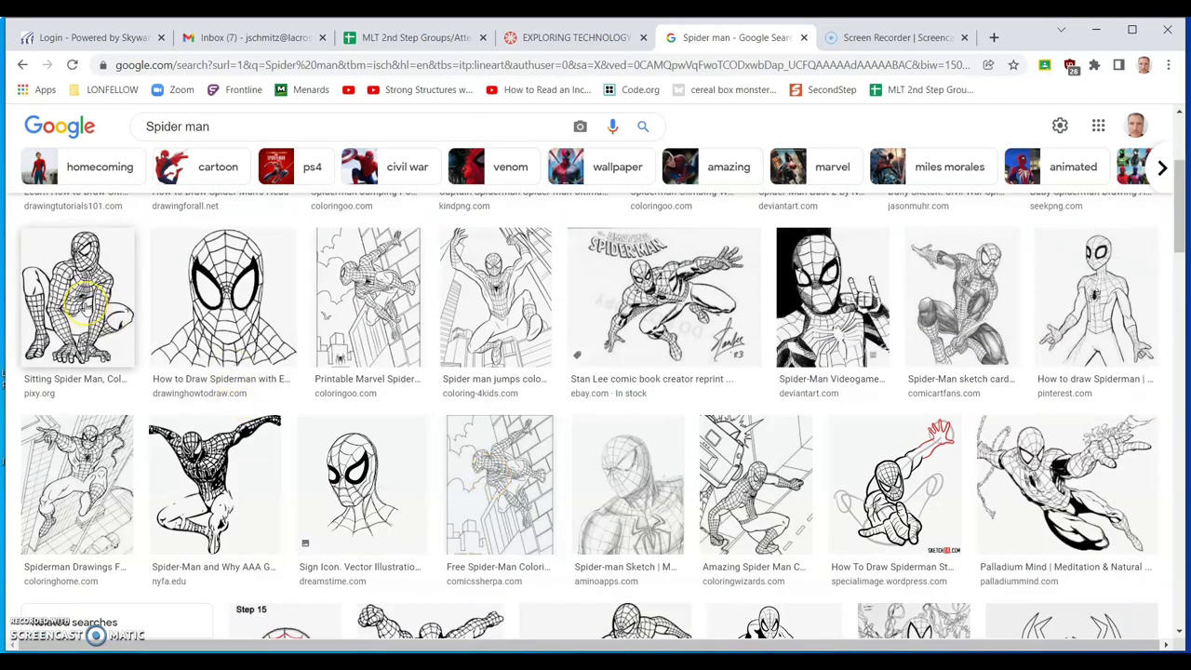
{"action": "left_click", "coordinate": [86, 303]}
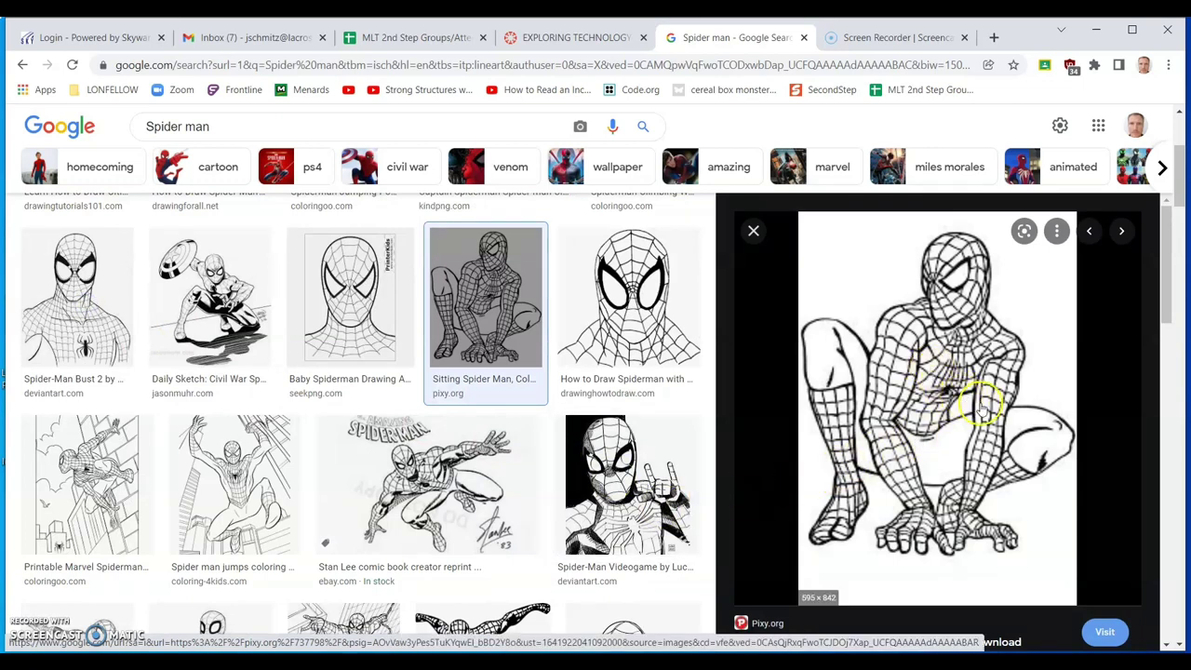
{"action": "right_click", "coordinate": [910, 407]}
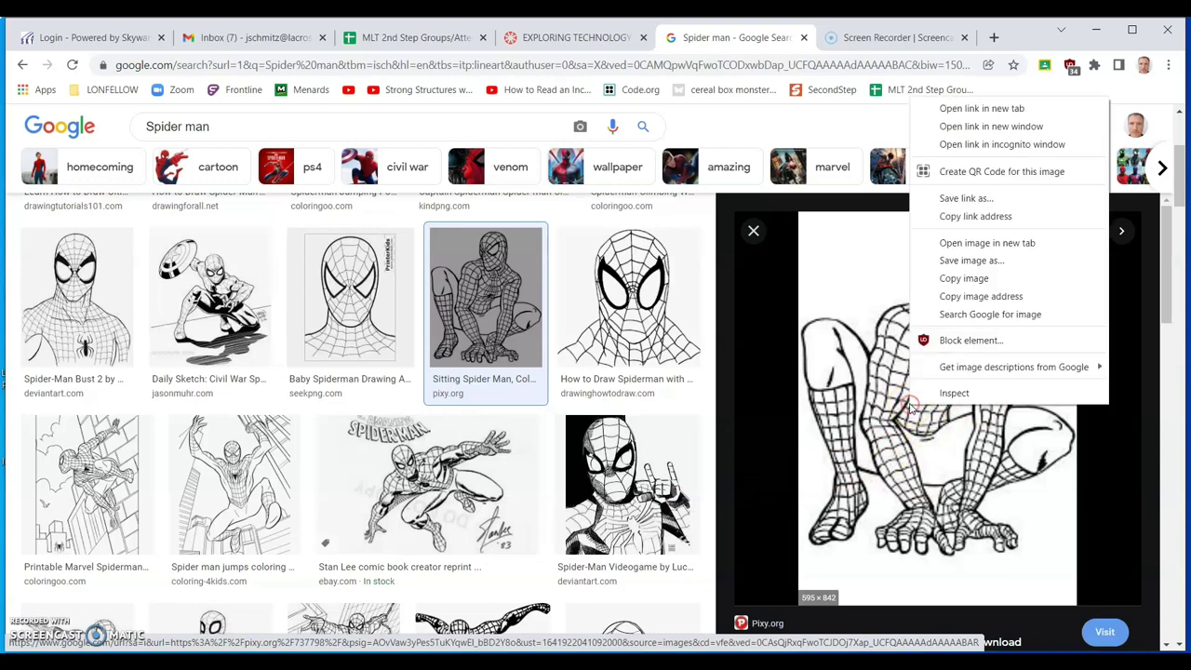
{"action": "left_click", "coordinate": [964, 278]}
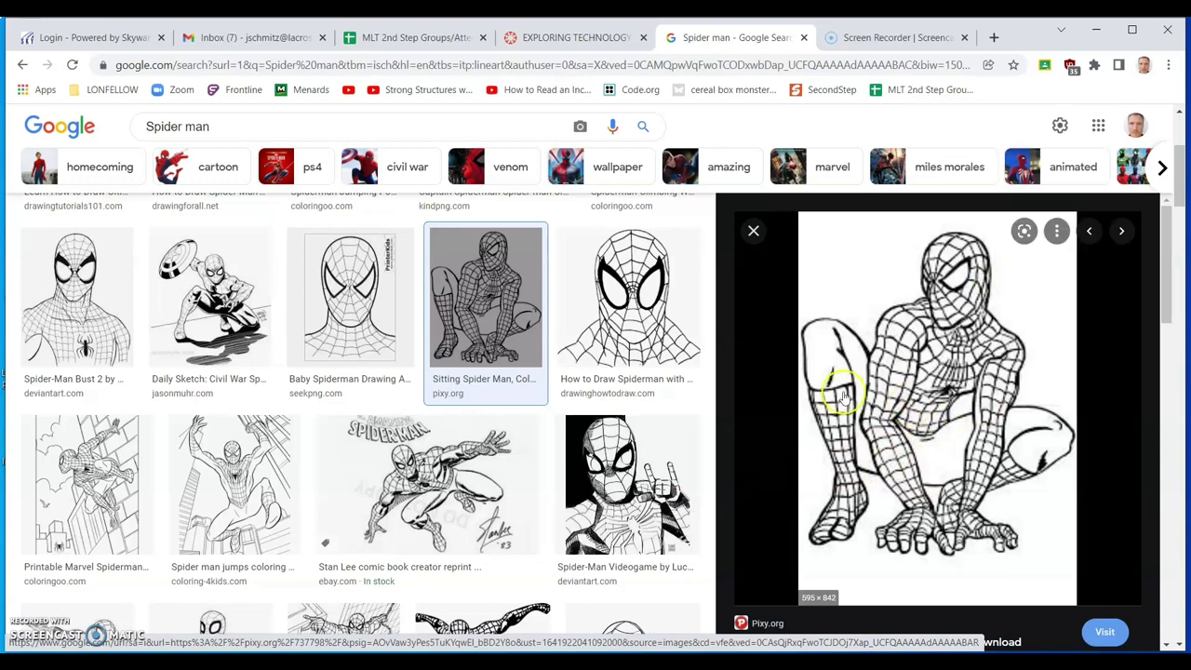
Step: Paste the copied Sitting Spider Man drawing onto the Untitled-1 page
{"action": "mouse_move", "coordinate": [249, 662]}
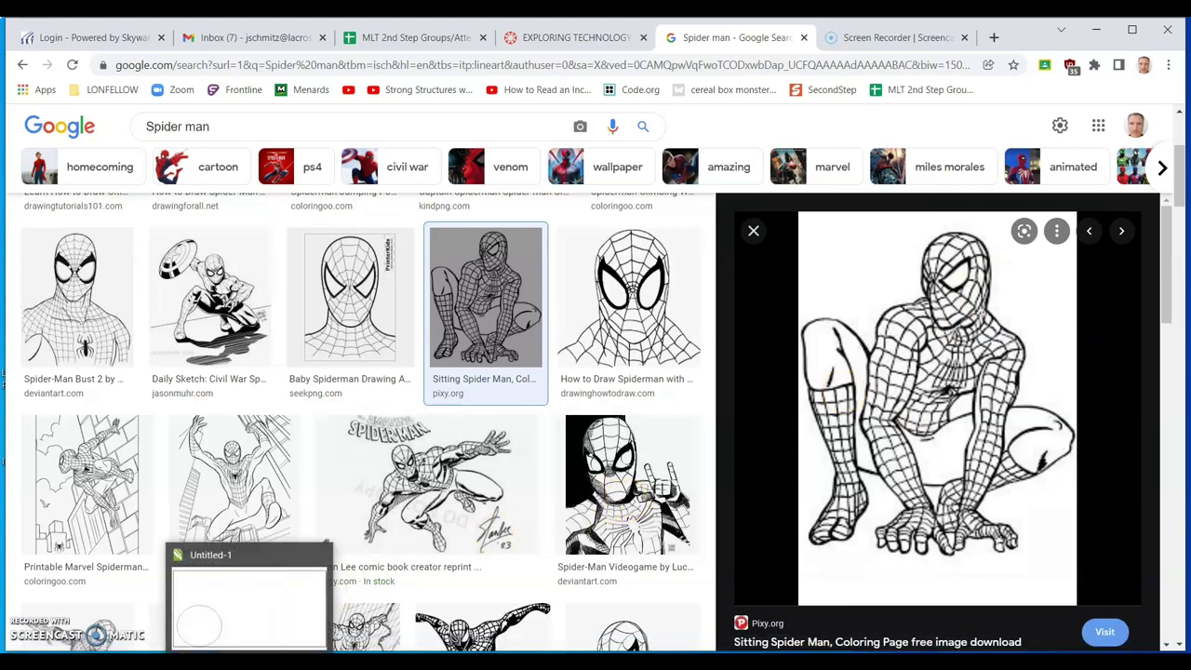
{"action": "left_click", "coordinate": [248, 600]}
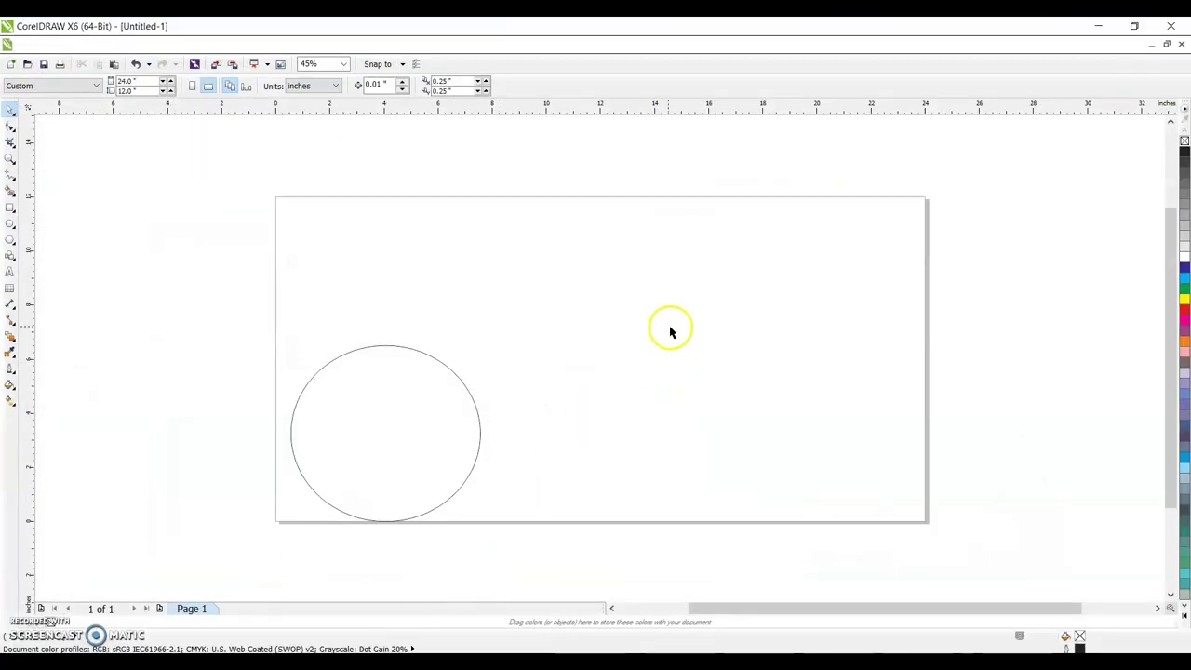
{"action": "right_click", "coordinate": [663, 320]}
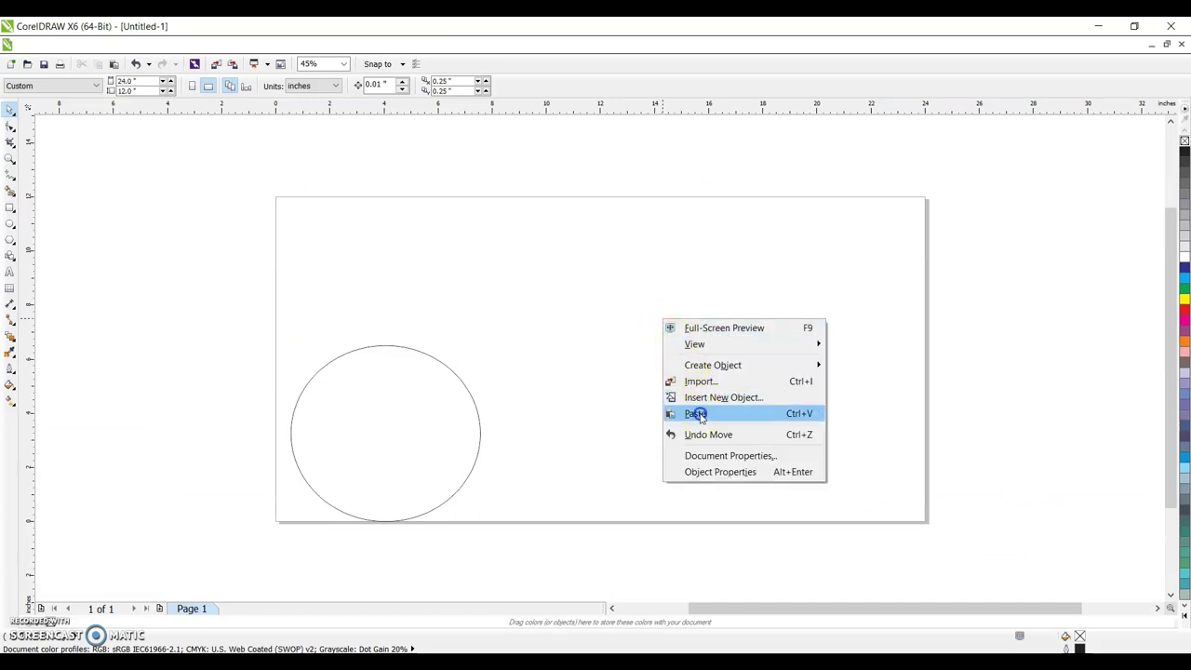
{"action": "left_click", "coordinate": [700, 415]}
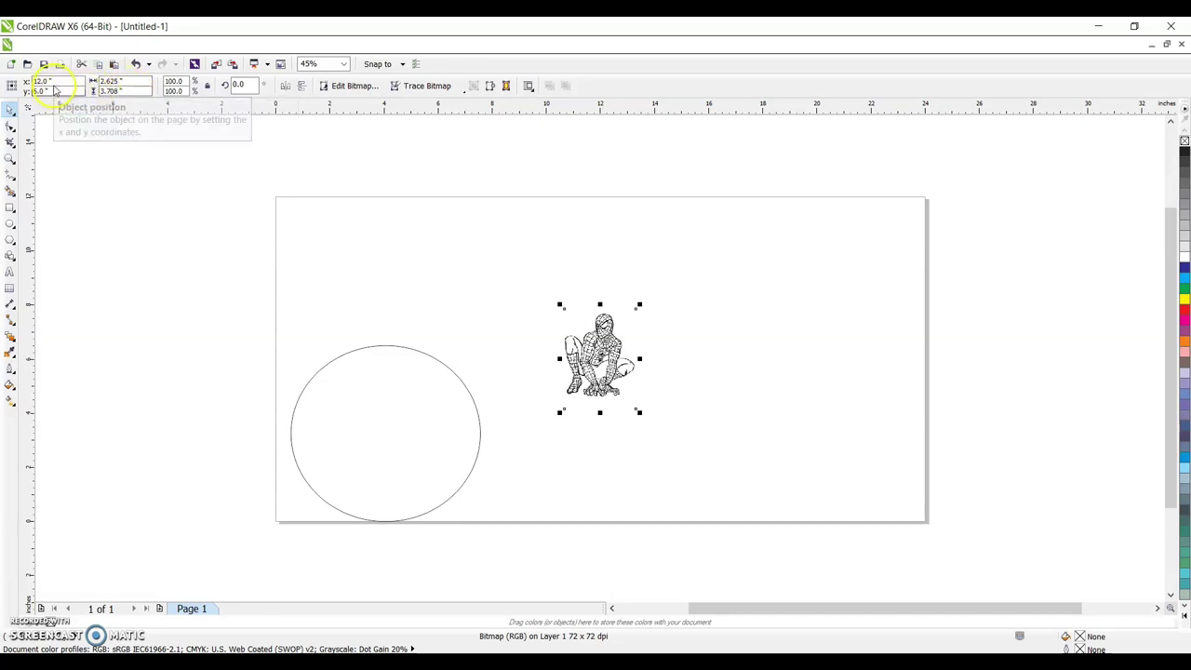
Step: Move the Spider-Man bitmap onto the circle, setting its Y position to 3.25"
{"action": "double_click", "coordinate": [47, 81]}
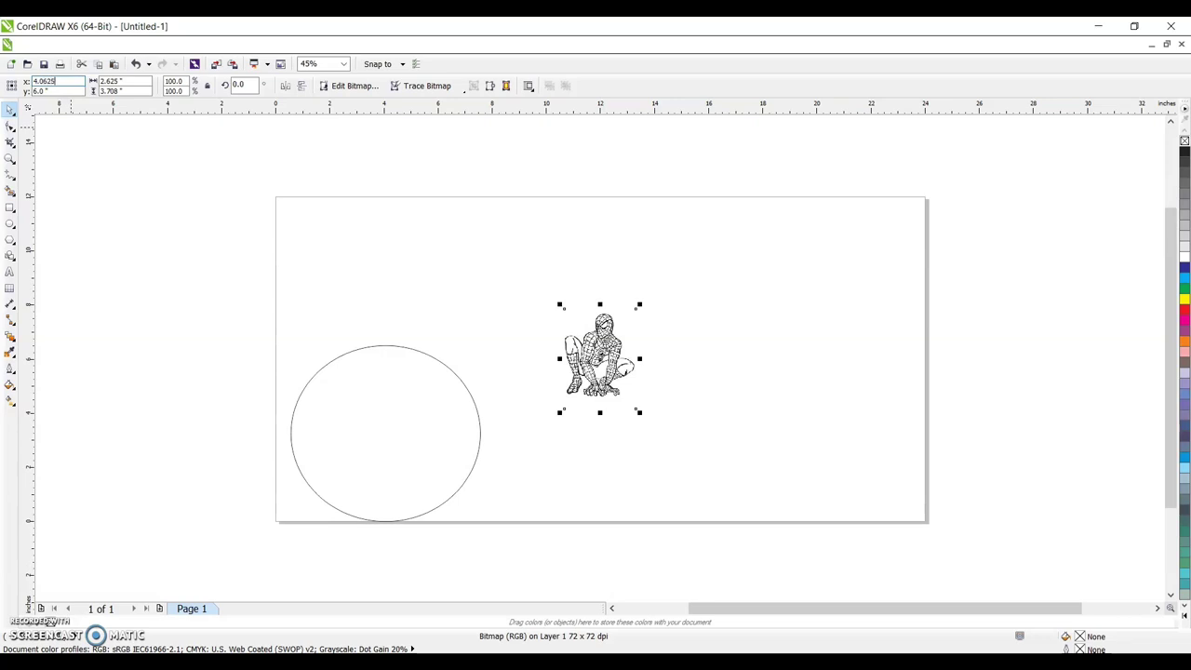
{"action": "key", "text": "Return"}
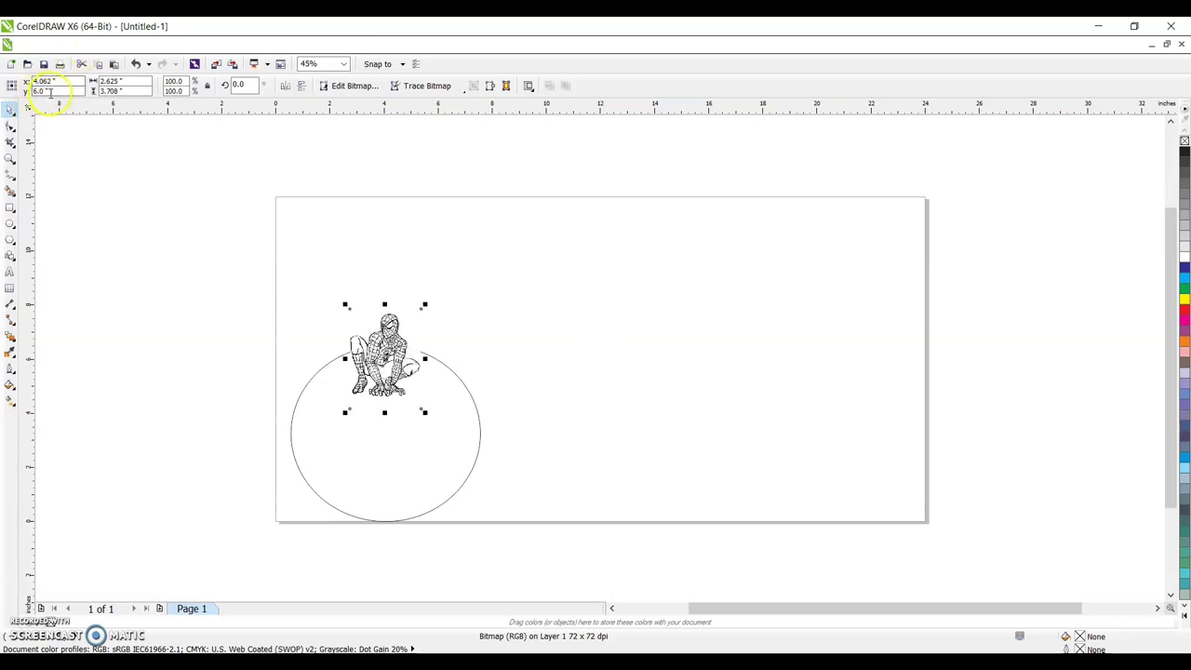
{"action": "double_click", "coordinate": [40, 91]}
{"action": "type", "text": "3.25"}
{"action": "key", "text": "Return"}
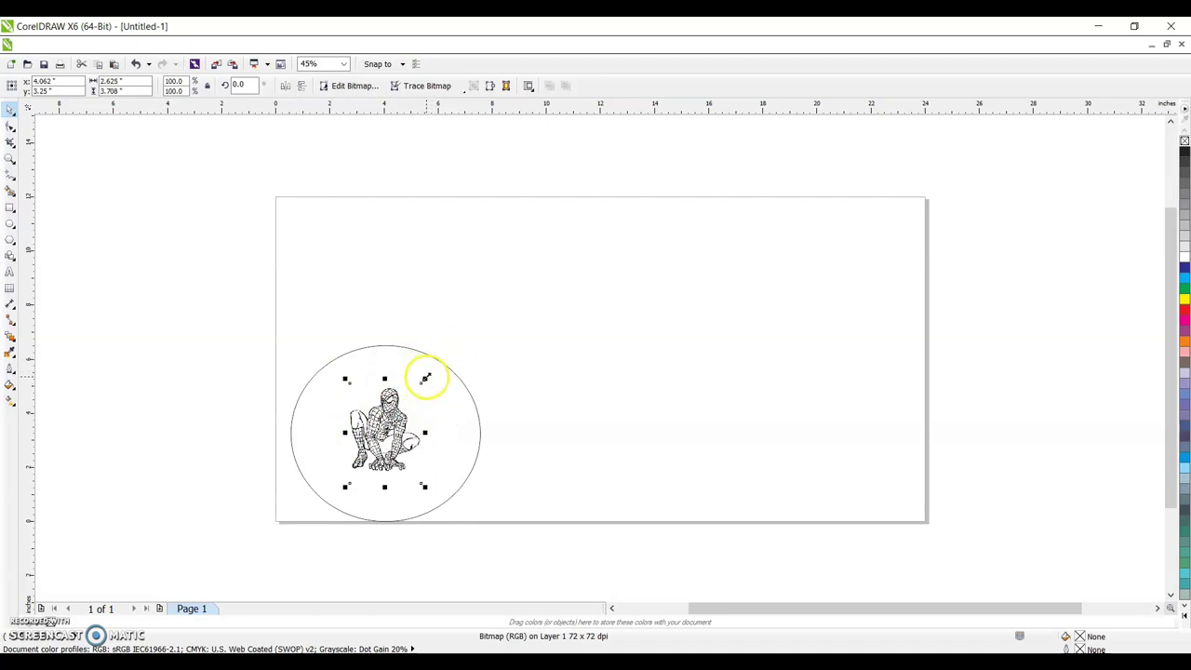
Step: Scale the drawing up to 156.4% (4.104 × 5.798 in) so it nearly fills the circle
{"action": "left_click_drag", "start_coordinate": [425, 378], "coordinate": [457, 354]}
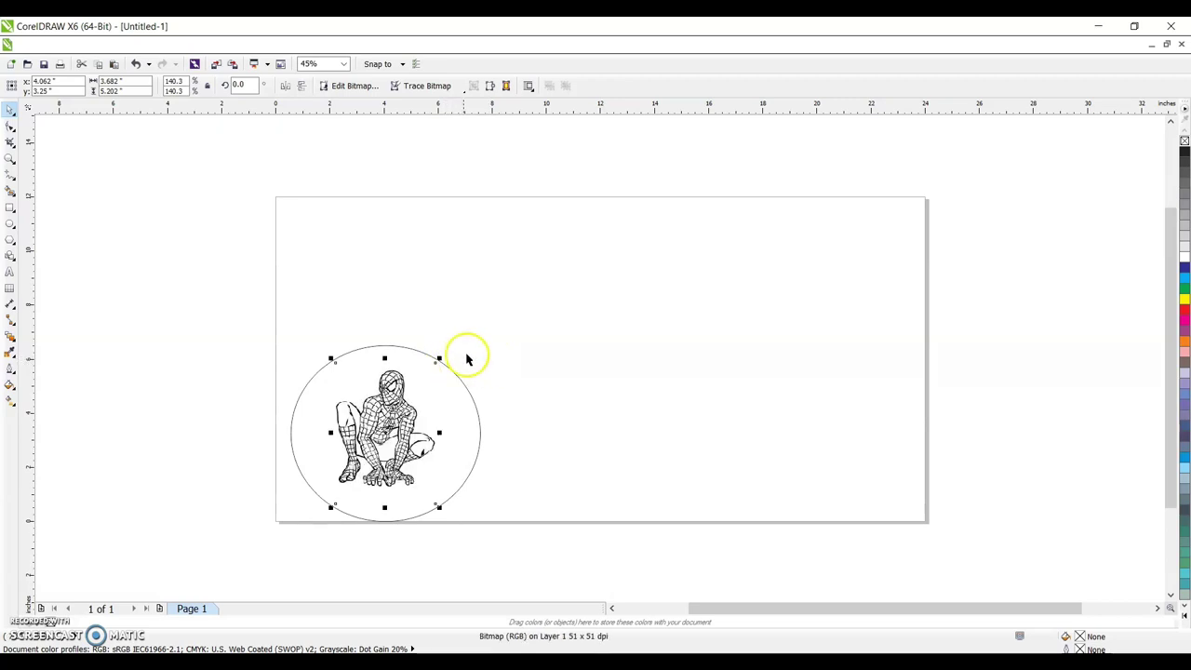
{"action": "left_click_drag", "start_coordinate": [441, 357], "coordinate": [455, 351]}
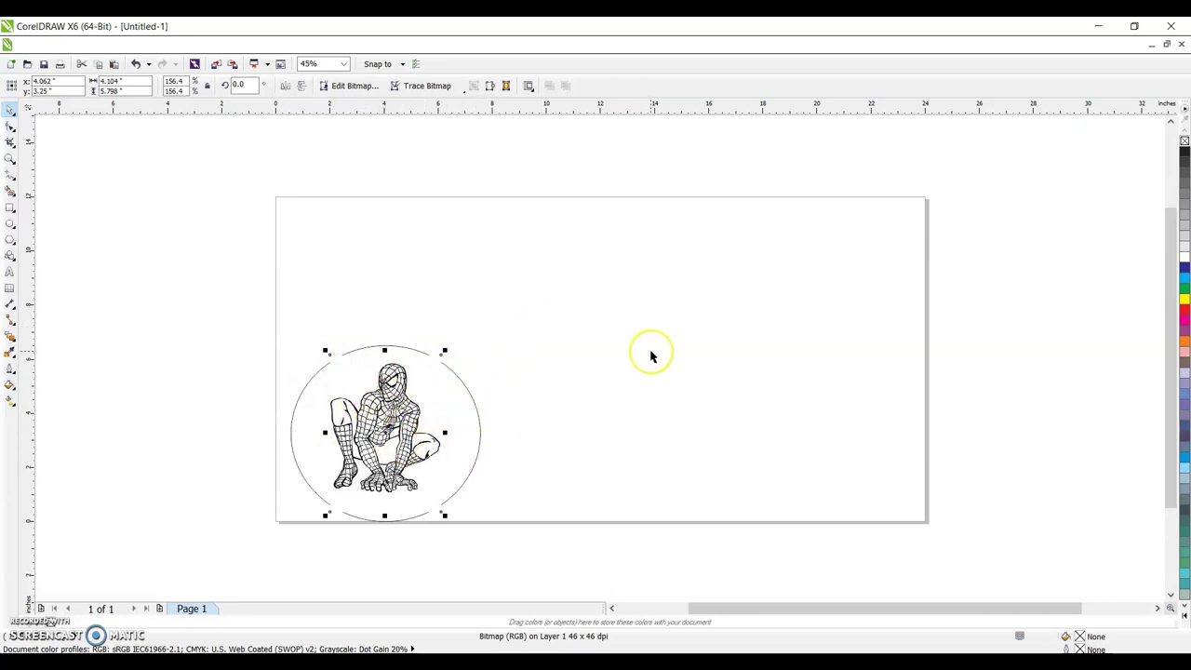
{"action": "left_click", "coordinate": [503, 338]}
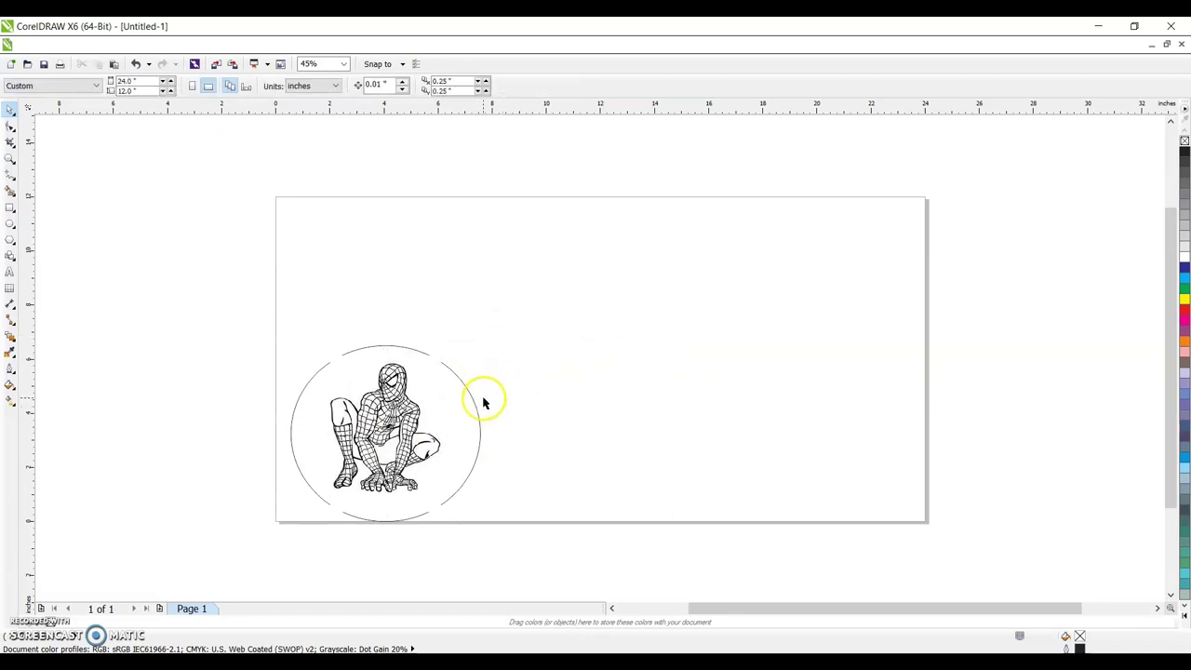
Step: Convert the Spider-Man drawing into a 300 dpi Grayscale (8-bit) bitmap
{"action": "left_click", "coordinate": [407, 420]}
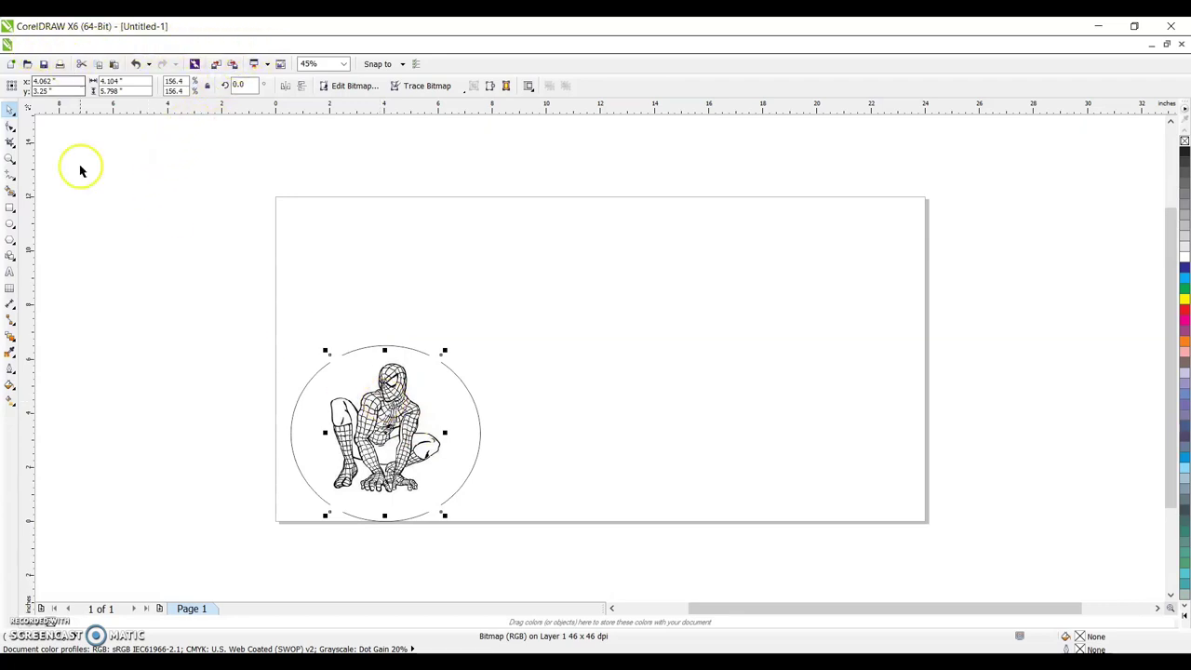
{"action": "left_click", "coordinate": [260, 46]}
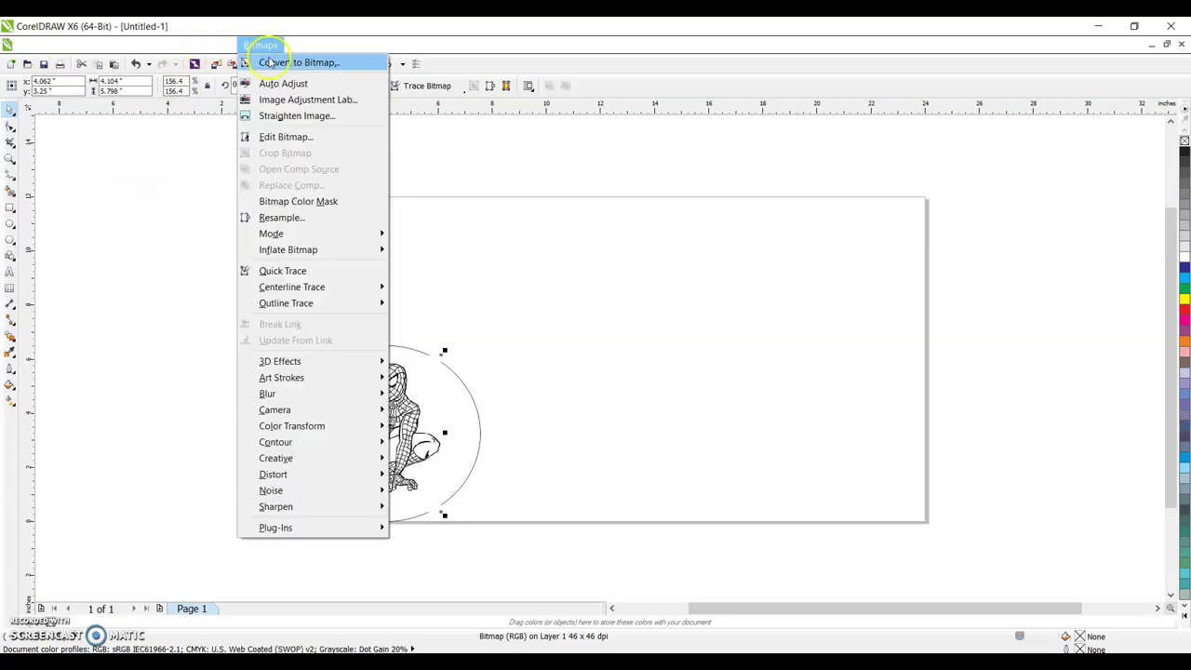
{"action": "left_click", "coordinate": [270, 62]}
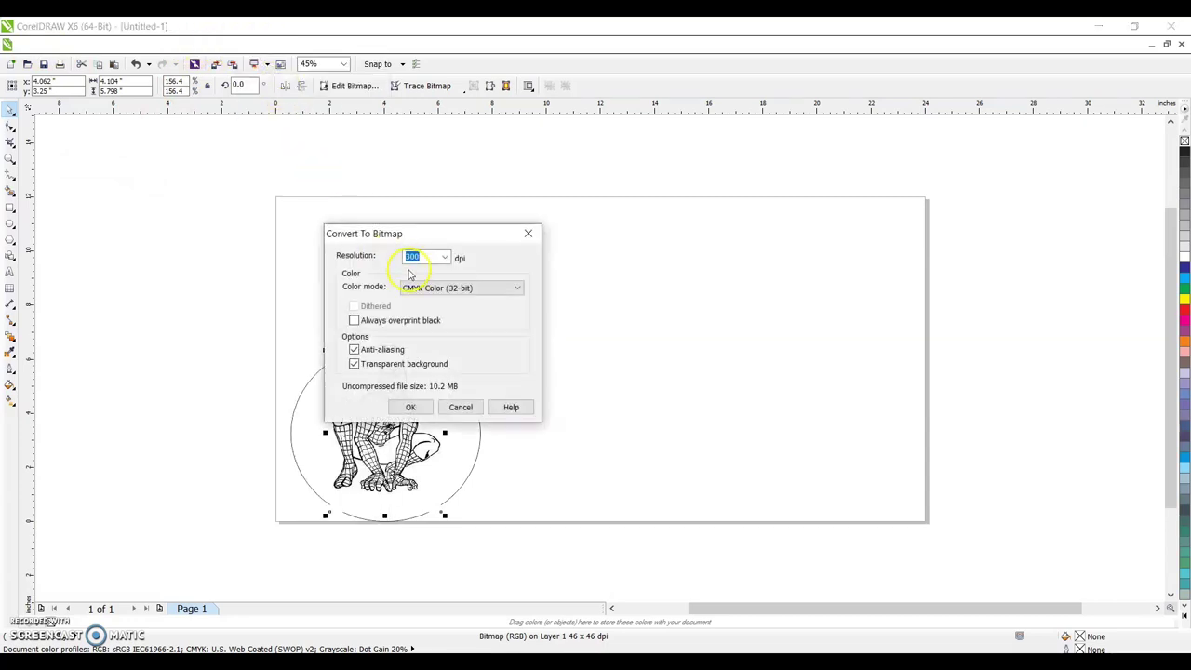
{"action": "left_click", "coordinate": [414, 287]}
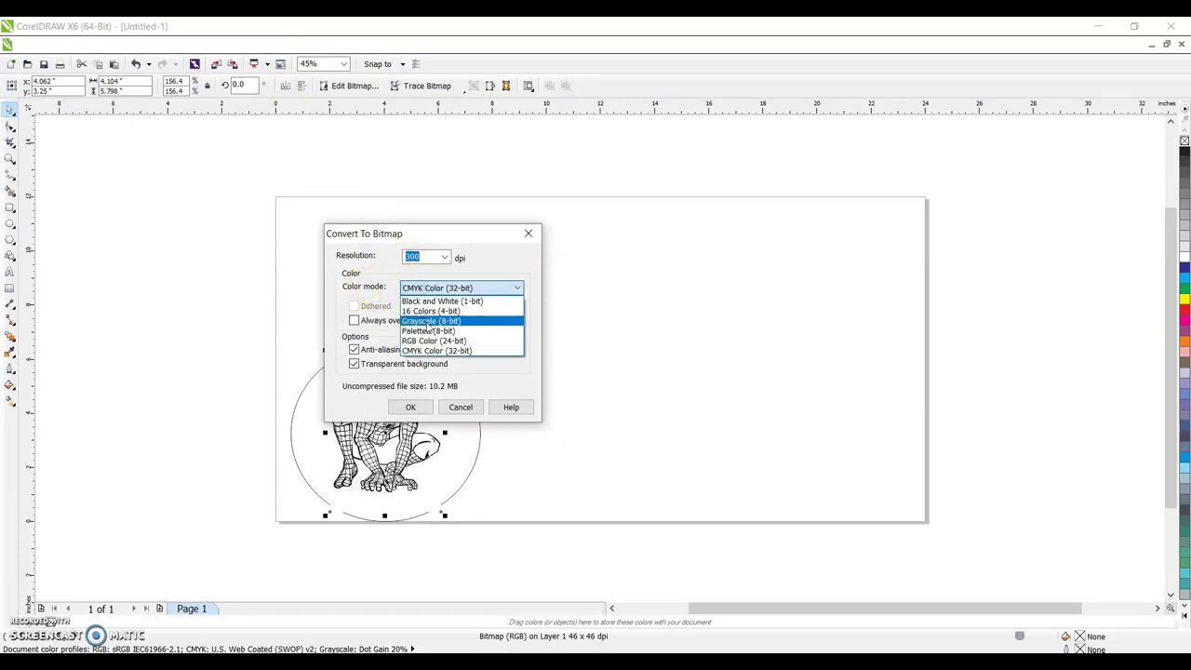
{"action": "left_click", "coordinate": [436, 304]}
{"action": "left_click", "coordinate": [431, 320]}
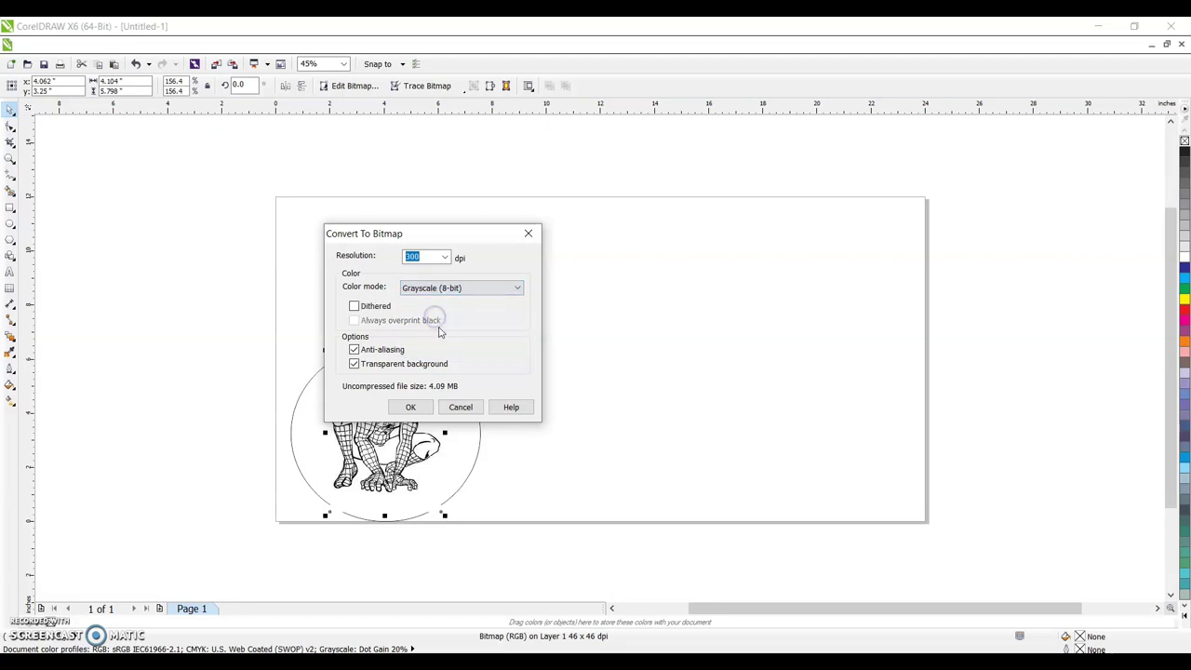
{"action": "left_click", "coordinate": [428, 413]}
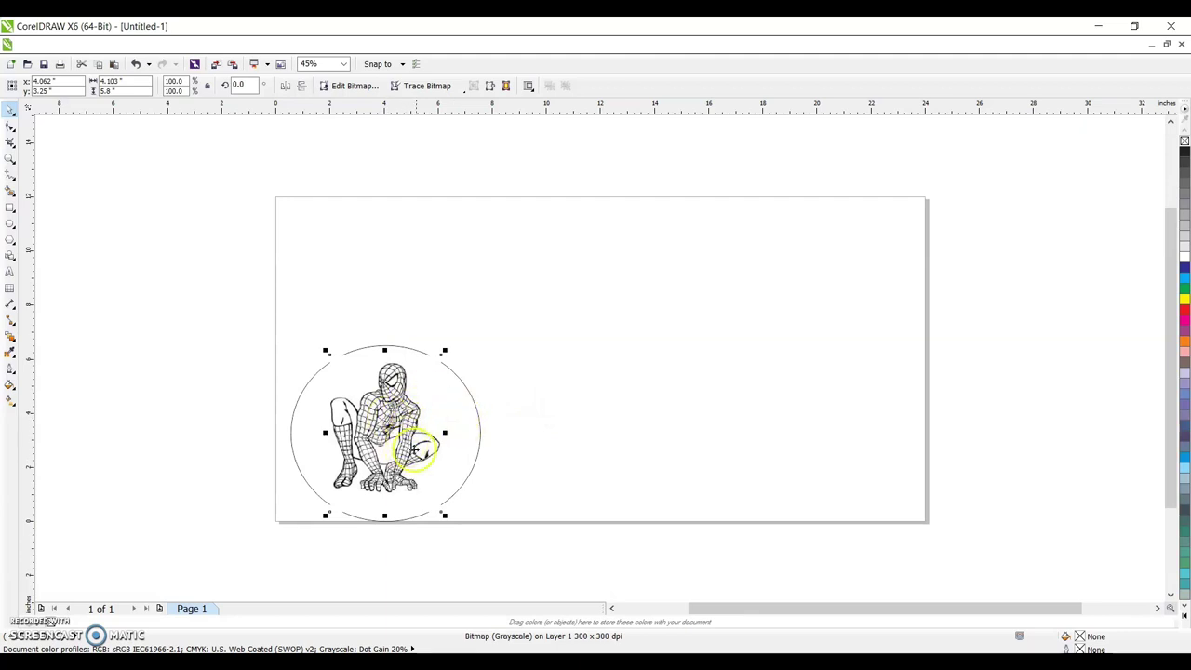
{"action": "left_click", "coordinate": [580, 390]}
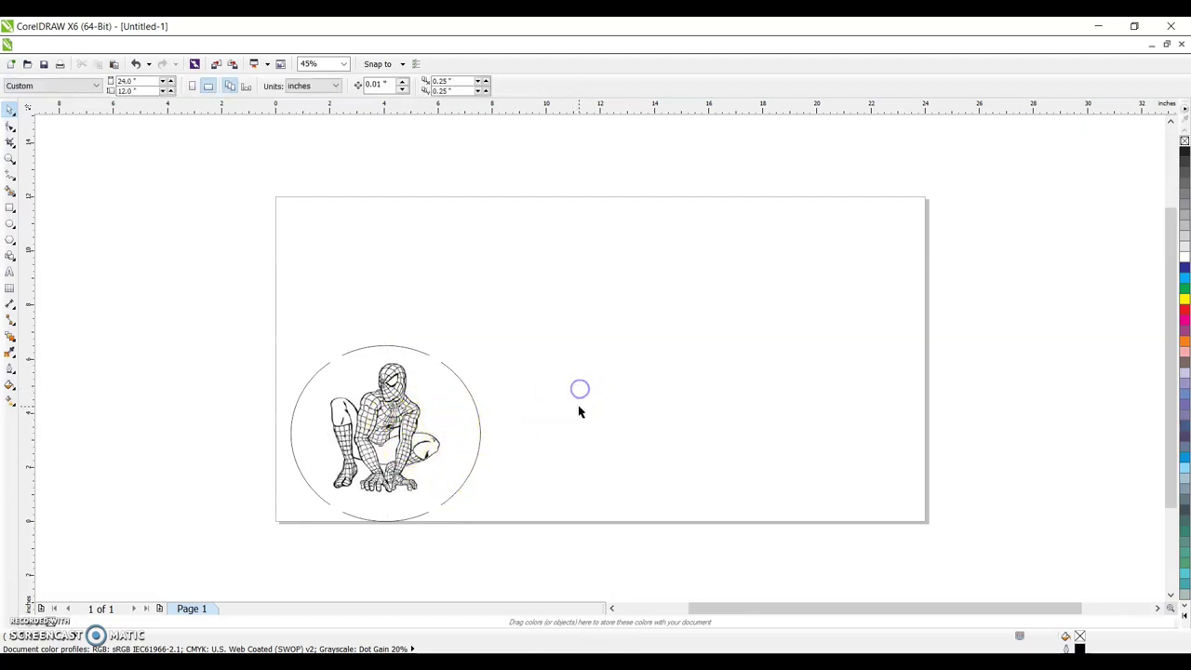
Step: Delete the template ellipse surrounding the grayscale Spider-Man bitmap
{"action": "left_click", "coordinate": [481, 428]}
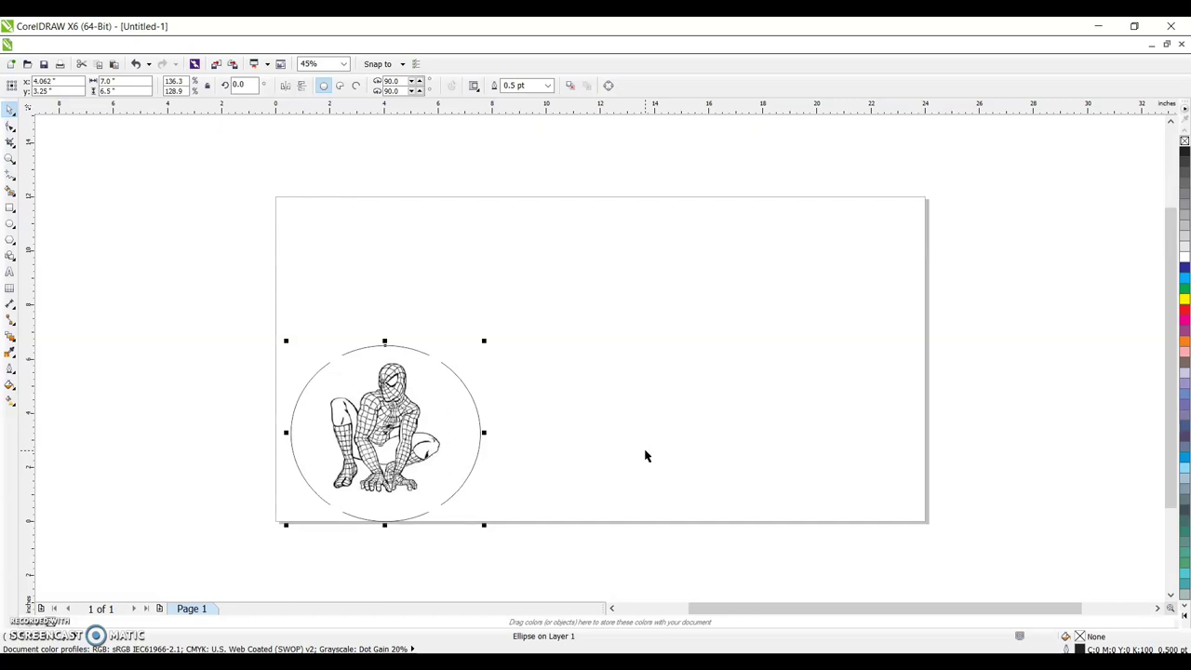
{"action": "key", "text": "Delete"}
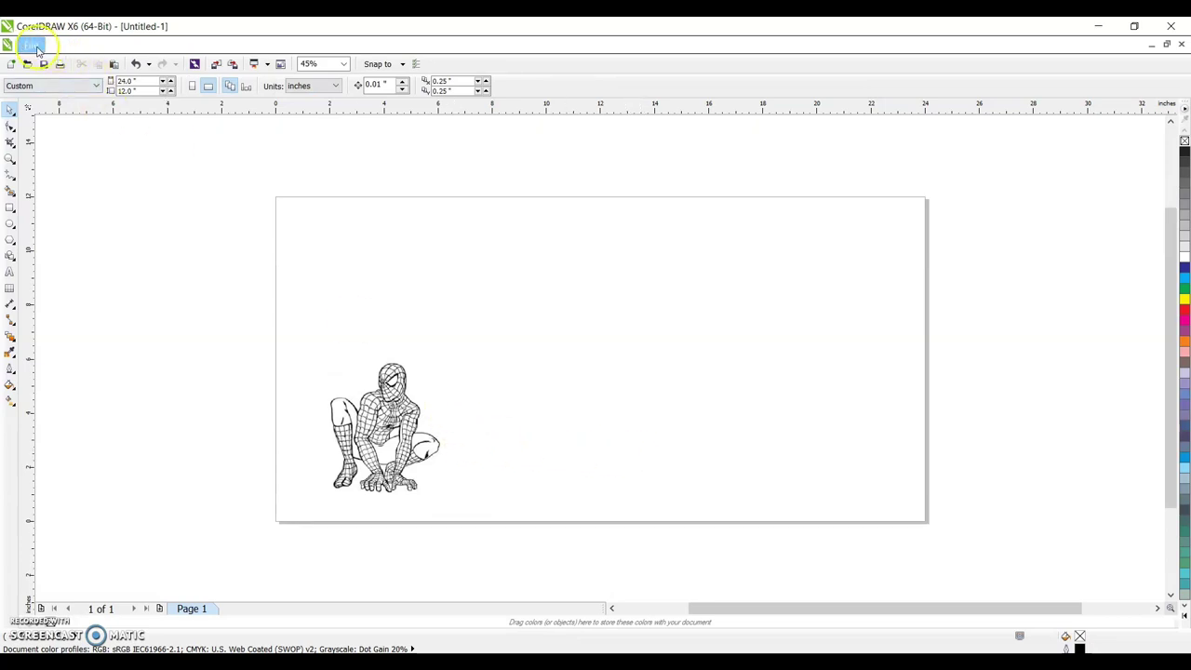
Step: Start Save As in TECH 7 (D:) > 8TH Grade and select the existing file
{"action": "left_click", "coordinate": [34, 46]}
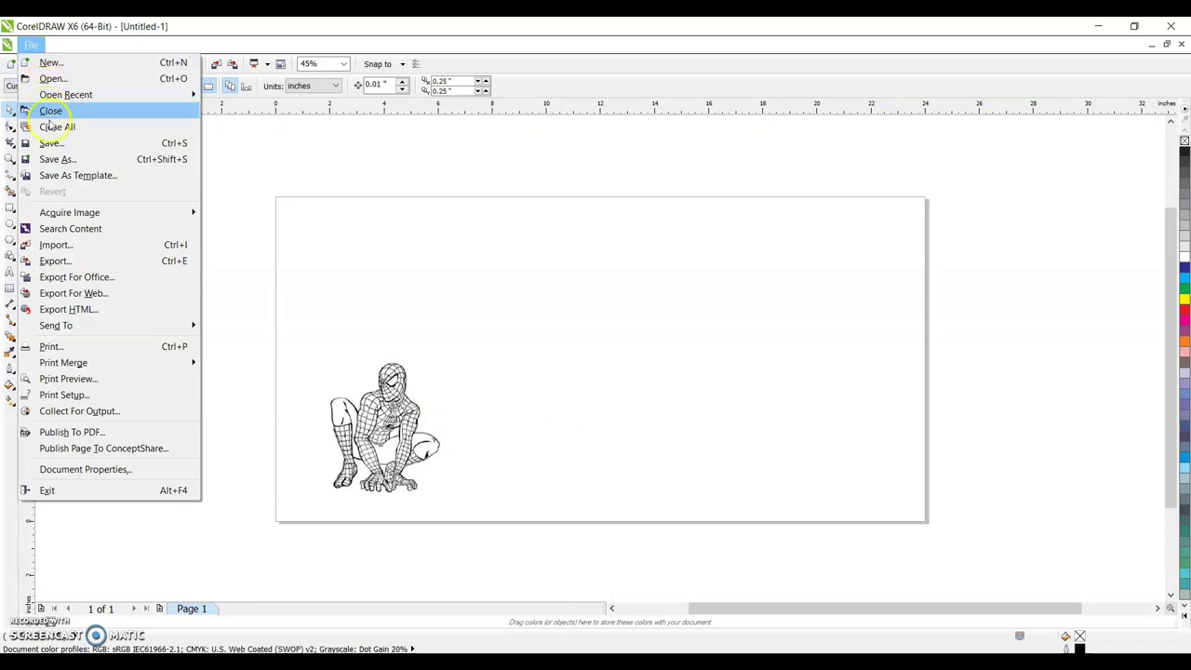
{"action": "left_click", "coordinate": [77, 161]}
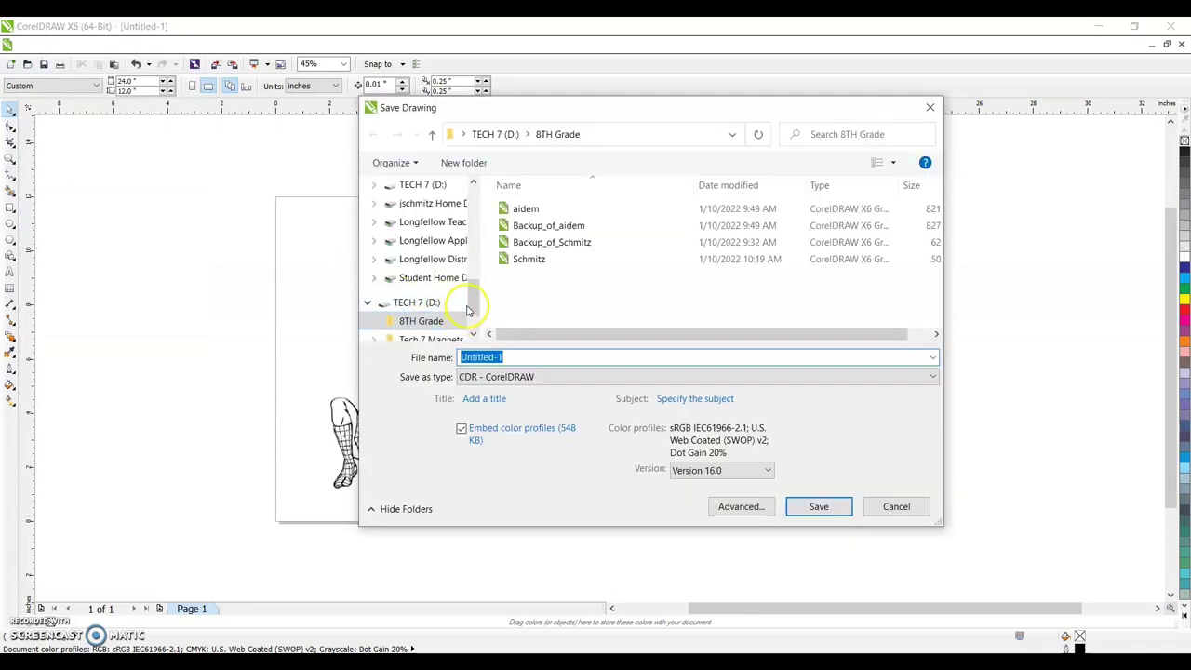
{"action": "left_click", "coordinate": [416, 305]}
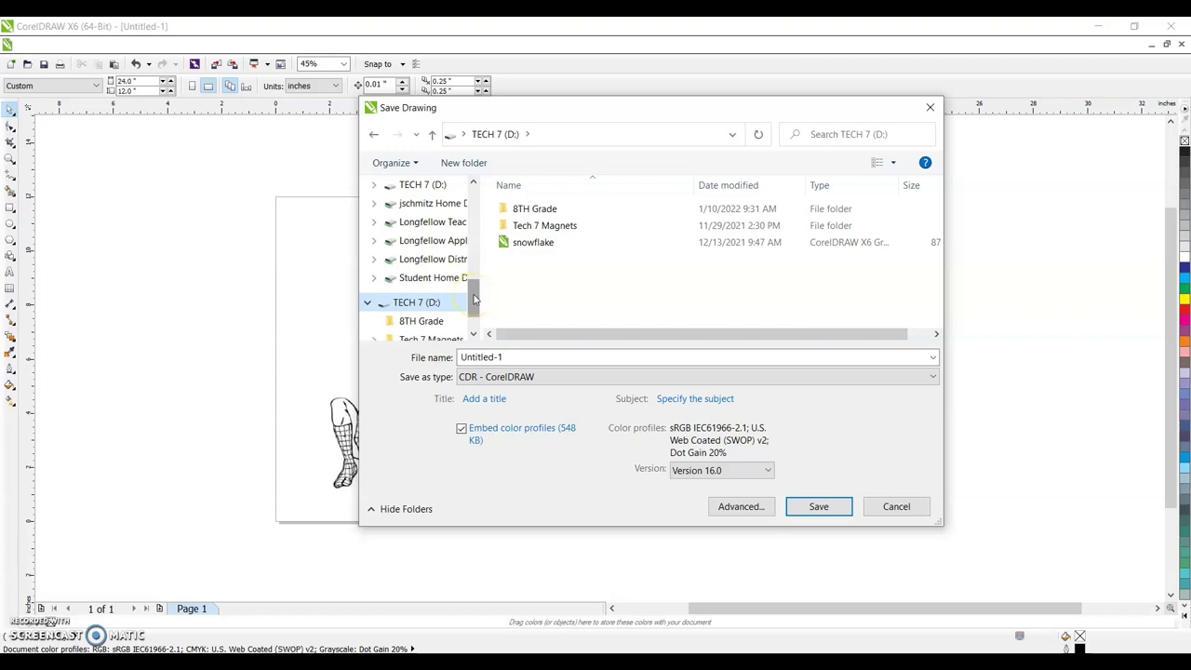
{"action": "left_click_drag", "start_coordinate": [474, 298], "coordinate": [473, 300]}
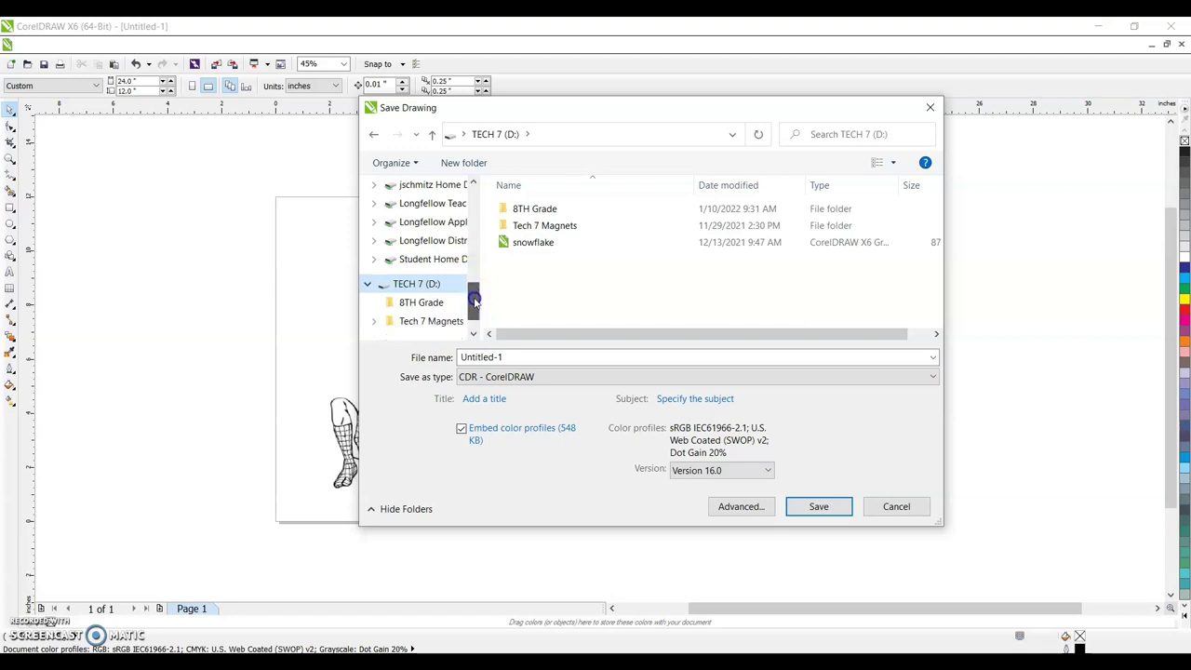
{"action": "double_click", "coordinate": [538, 211]}
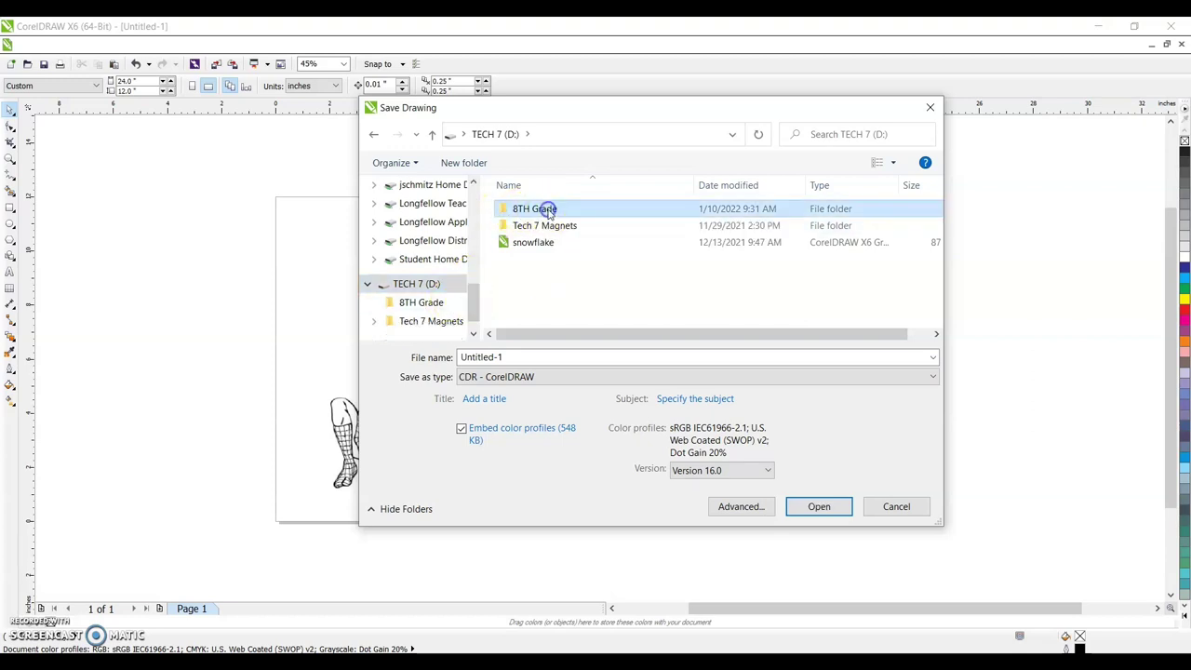
{"action": "left_click", "coordinate": [545, 206]}
{"action": "left_click", "coordinate": [556, 298]}
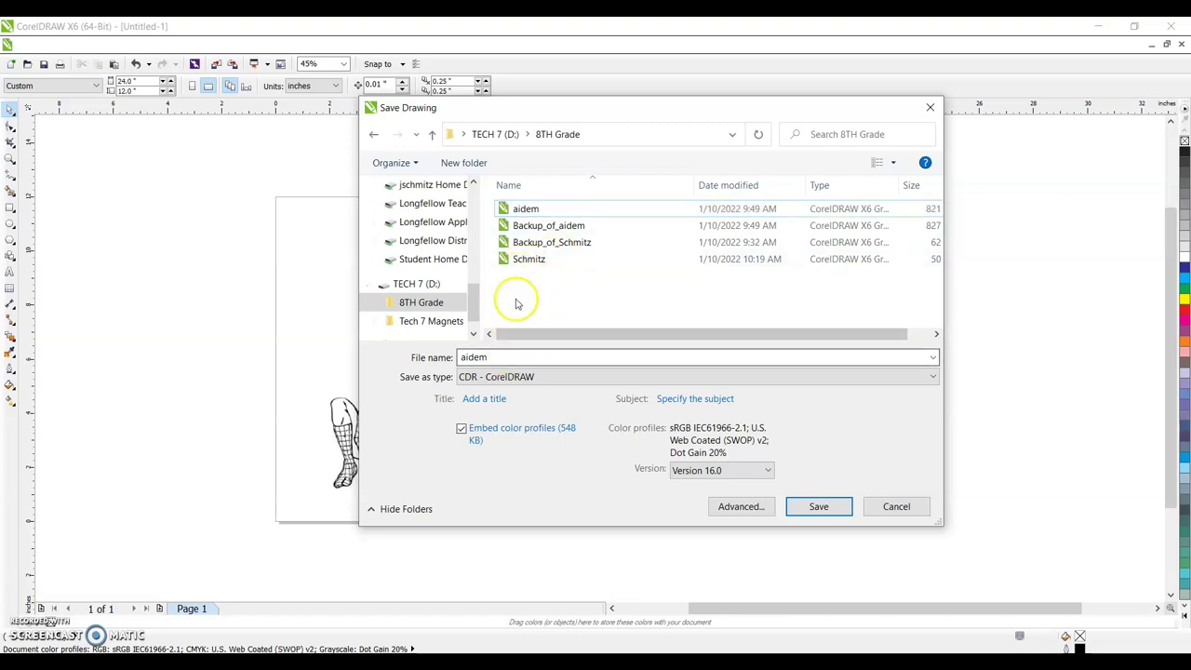
{"action": "left_click", "coordinate": [532, 261]}
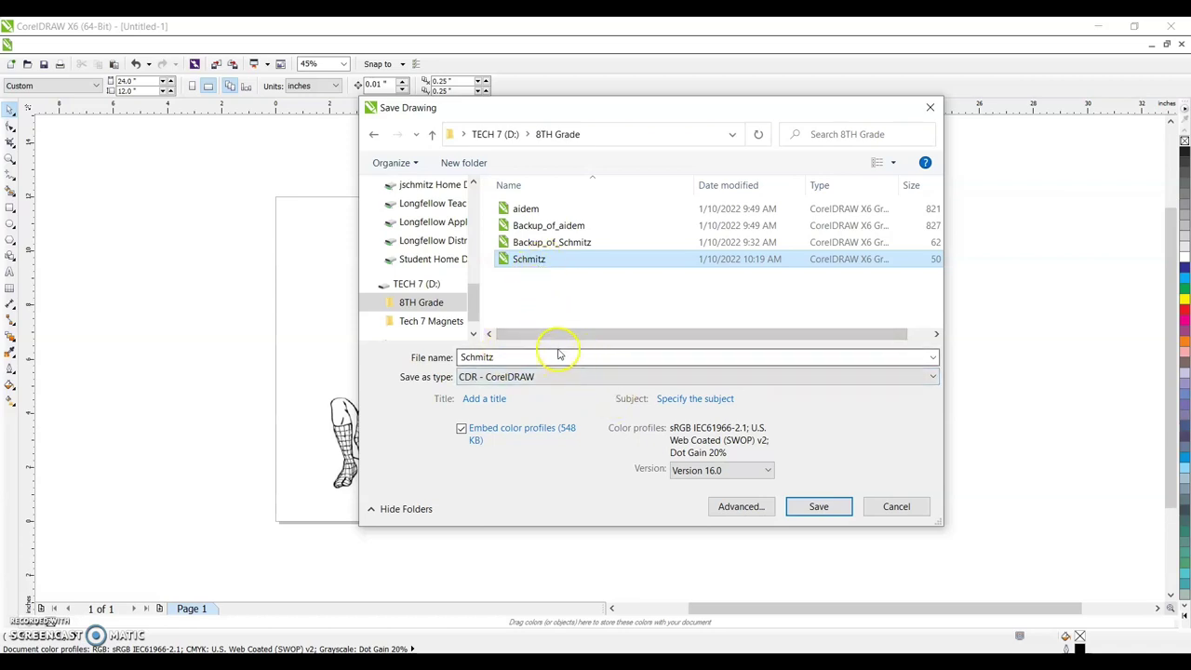
Step: Save as Version 14.0 CDR, replacing the existing file
{"action": "left_click", "coordinate": [740, 470]}
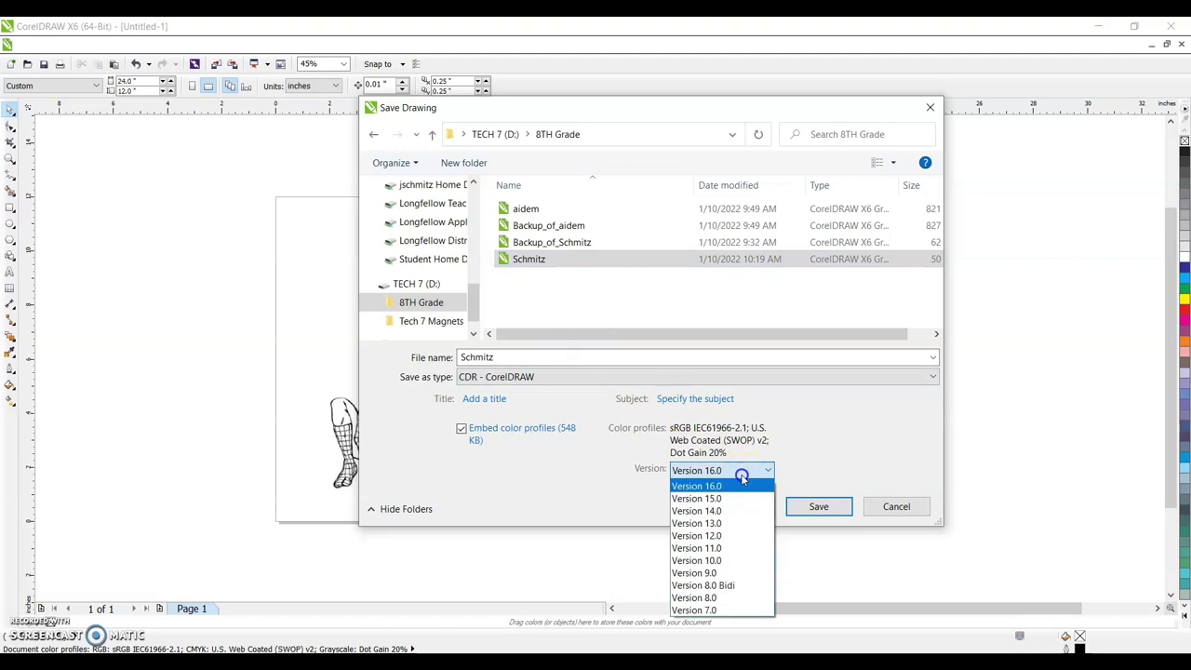
{"action": "left_click", "coordinate": [717, 517]}
{"action": "left_click", "coordinate": [718, 512]}
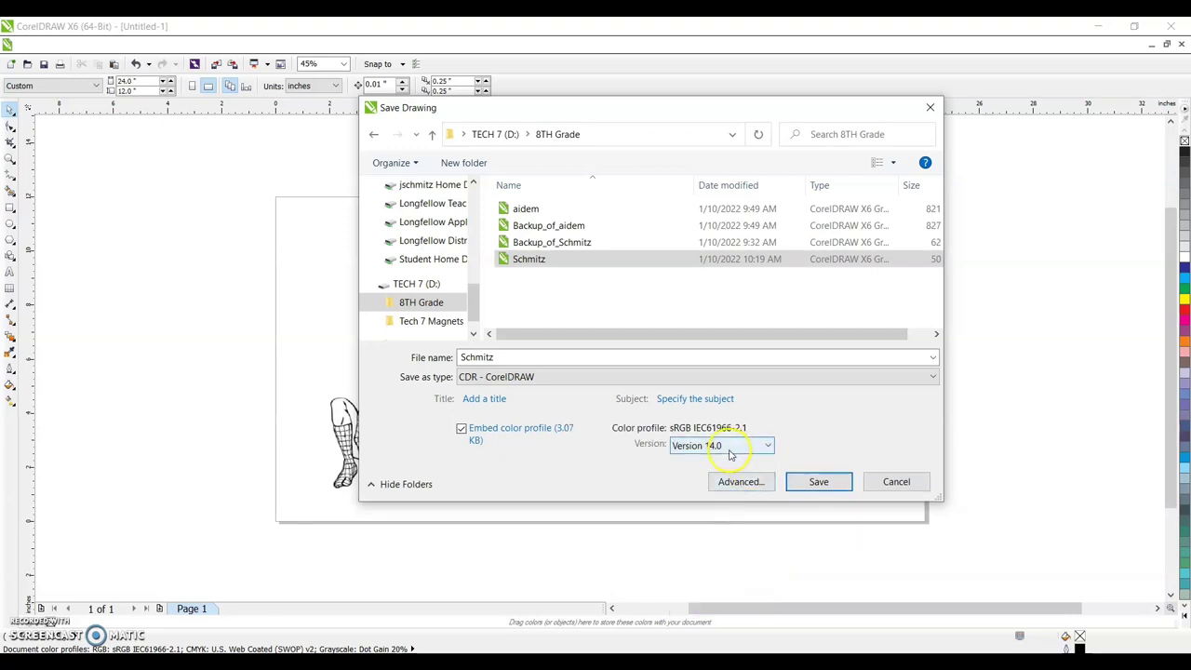
{"action": "left_click", "coordinate": [818, 482]}
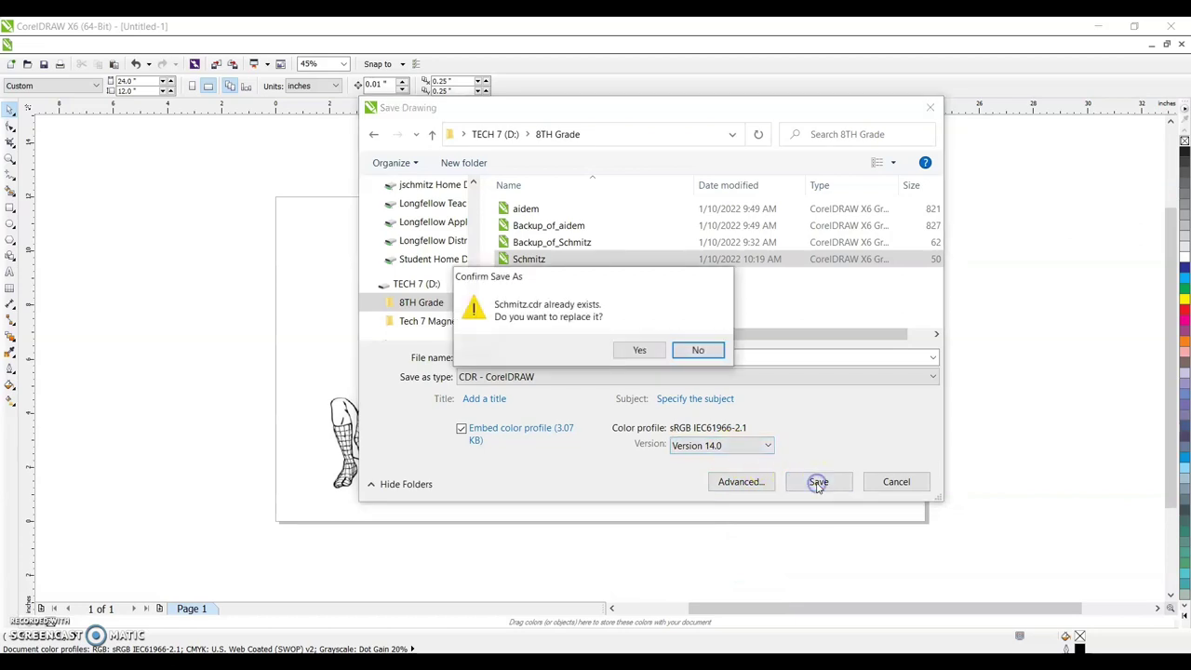
{"action": "left_click", "coordinate": [644, 350]}
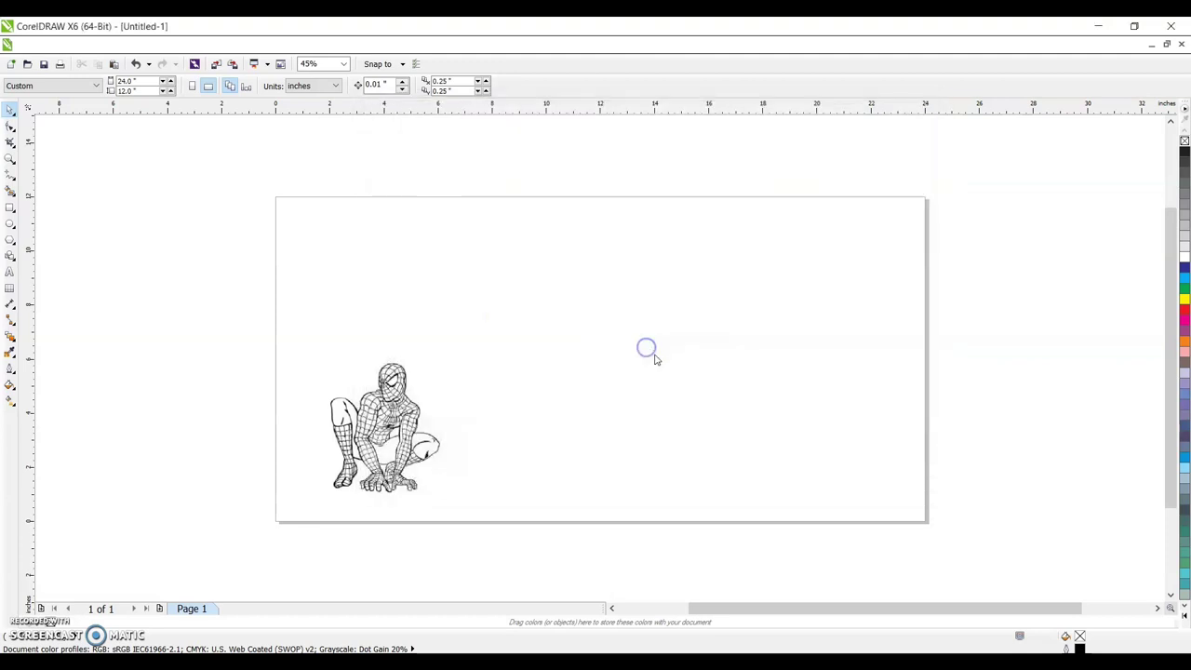